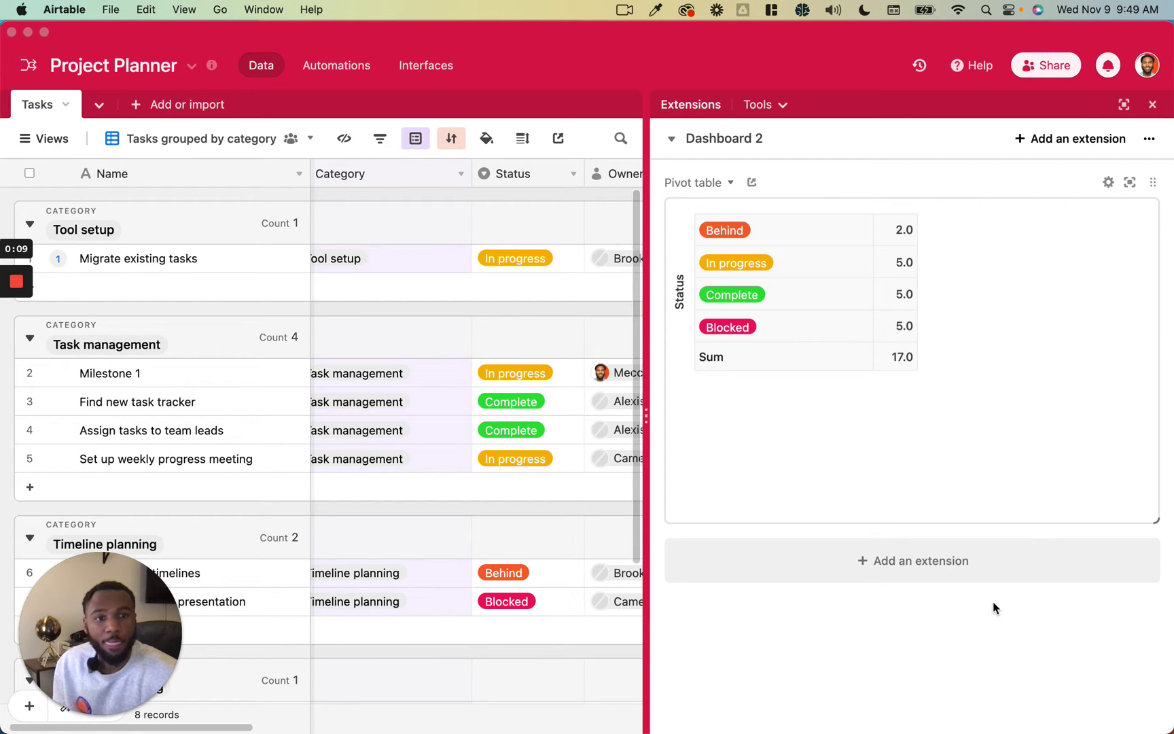
Add the Chart extension by Airtable from the Marketplace to Dashboard 2.
{"action": "left_click", "coordinate": [903, 558]}
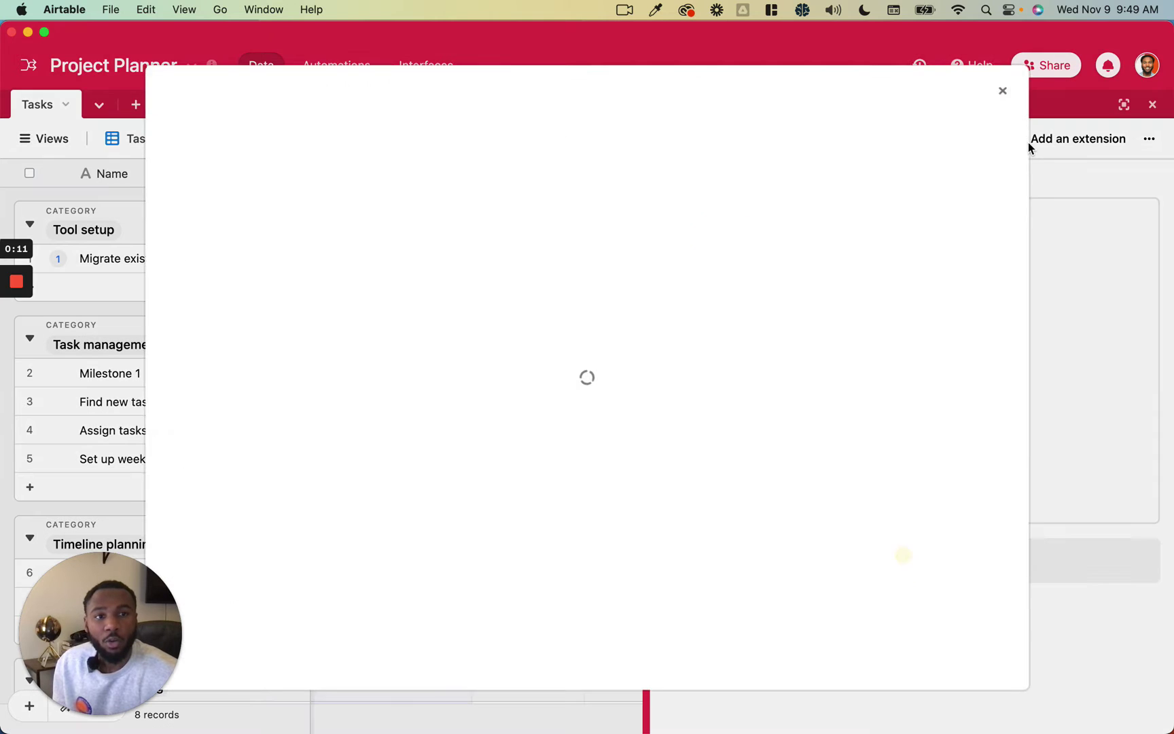
{"action": "scroll", "coordinate": [672, 476], "scroll_direction": "down", "scroll_amount": 1}
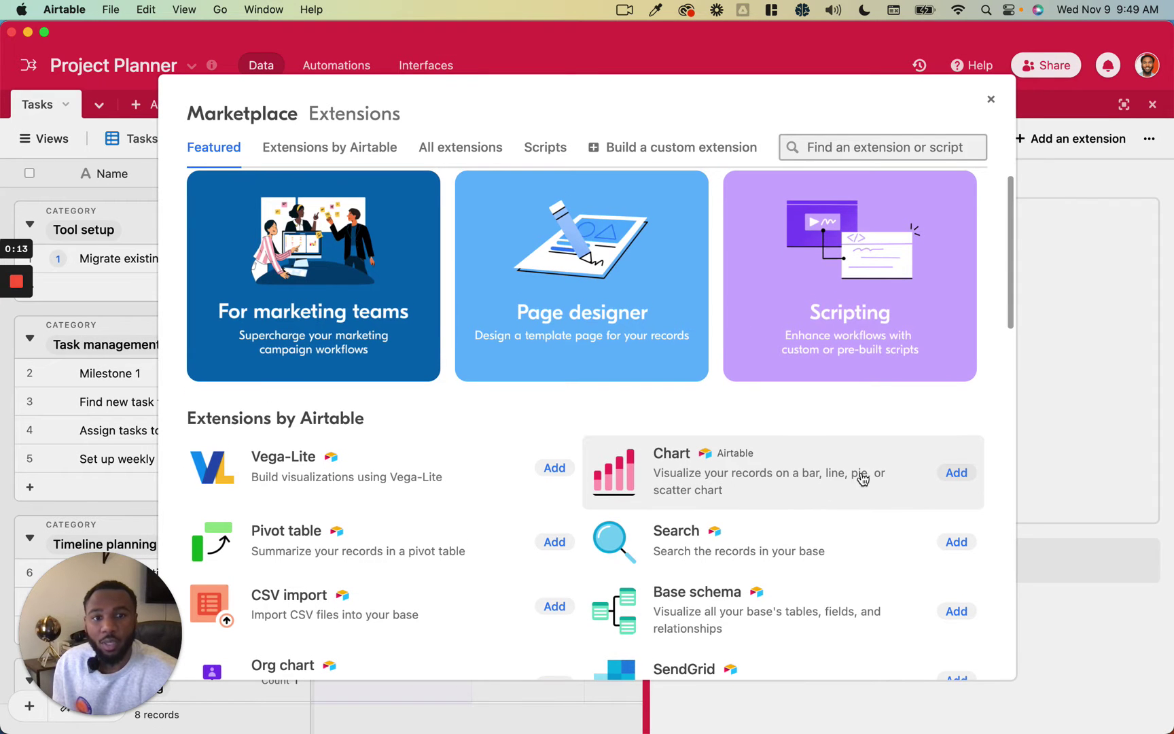
{"action": "left_click", "coordinate": [955, 474]}
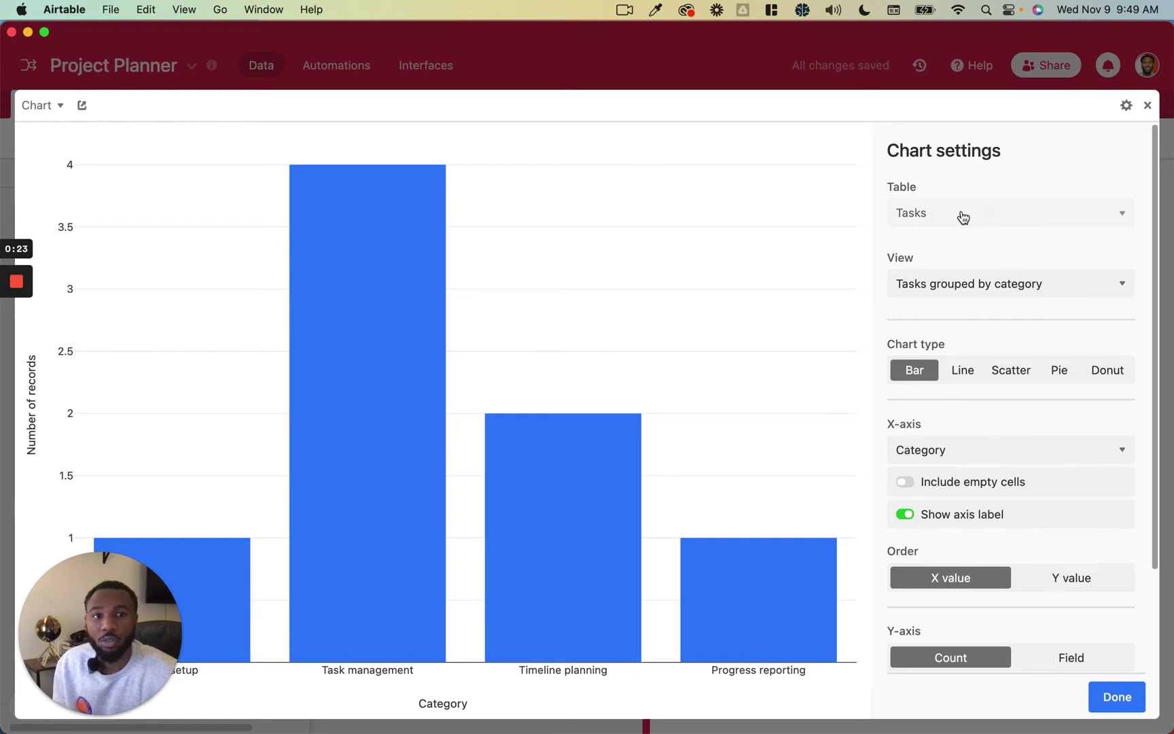
Keep Tasks as the chart's table and choose the 'All tasks grid' view.
{"action": "left_click", "coordinate": [996, 214]}
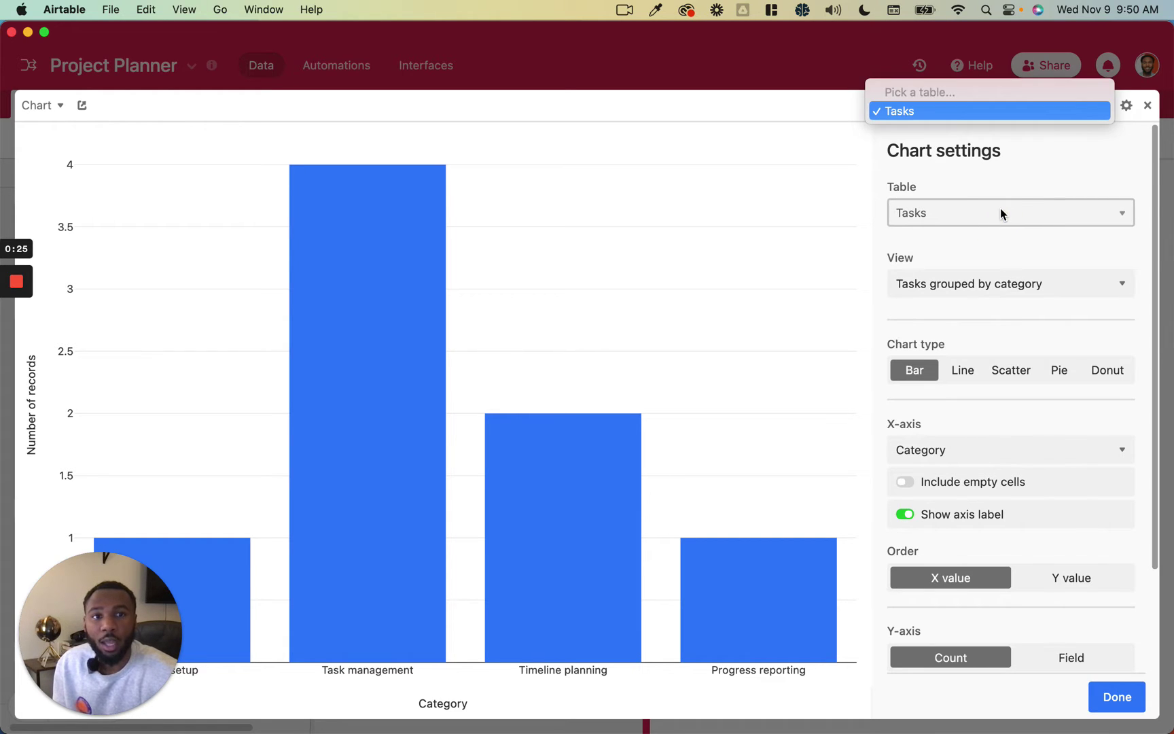
{"action": "left_click", "coordinate": [1000, 208]}
{"action": "left_click", "coordinate": [938, 292]}
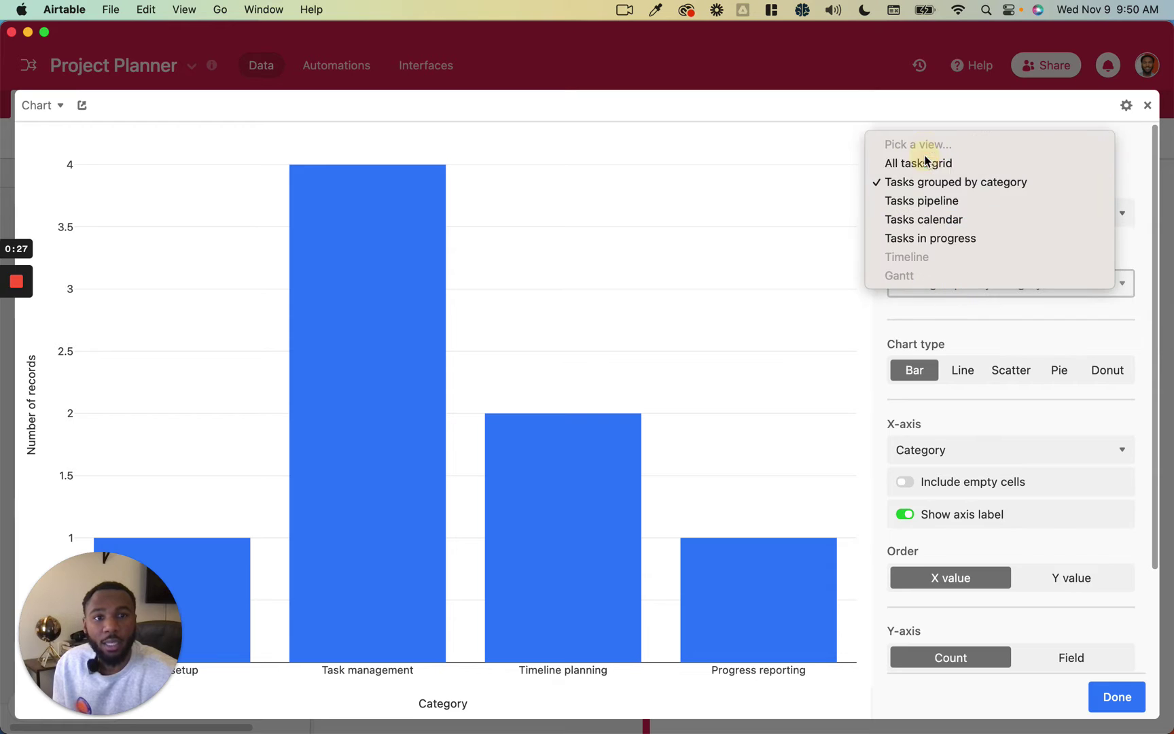
{"action": "left_click", "coordinate": [962, 185]}
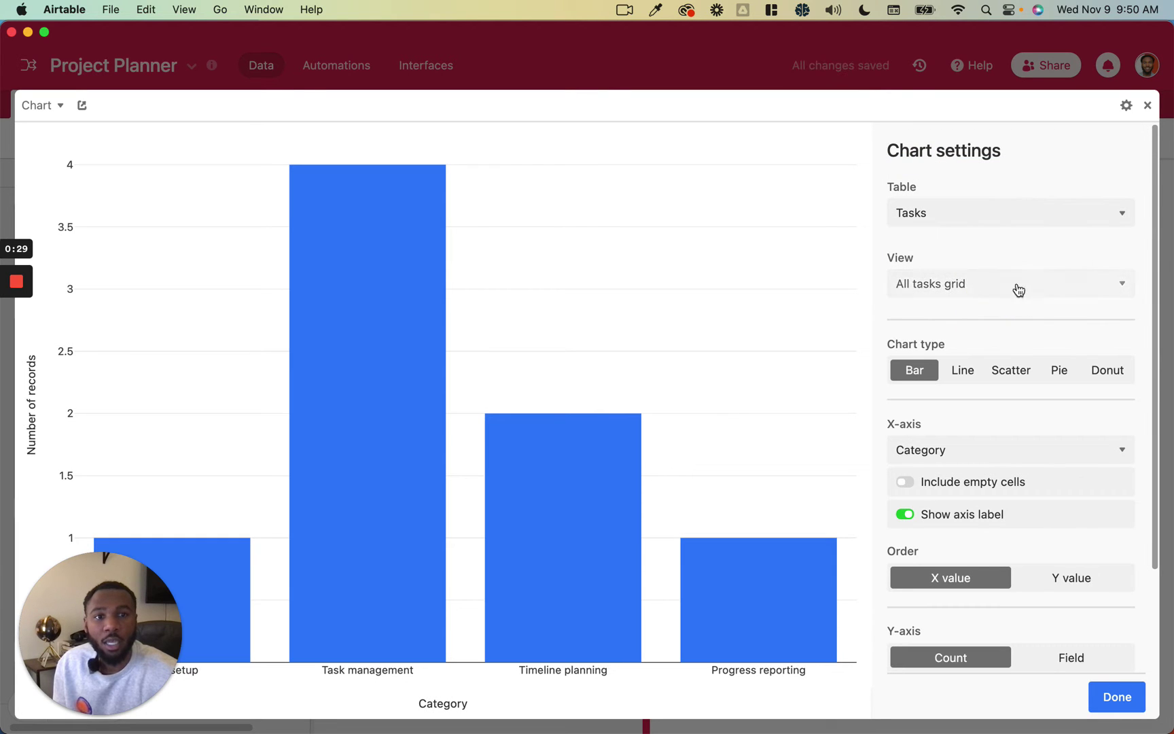
{"action": "scroll", "coordinate": [1015, 316], "scroll_direction": "down", "scroll_amount": 2}
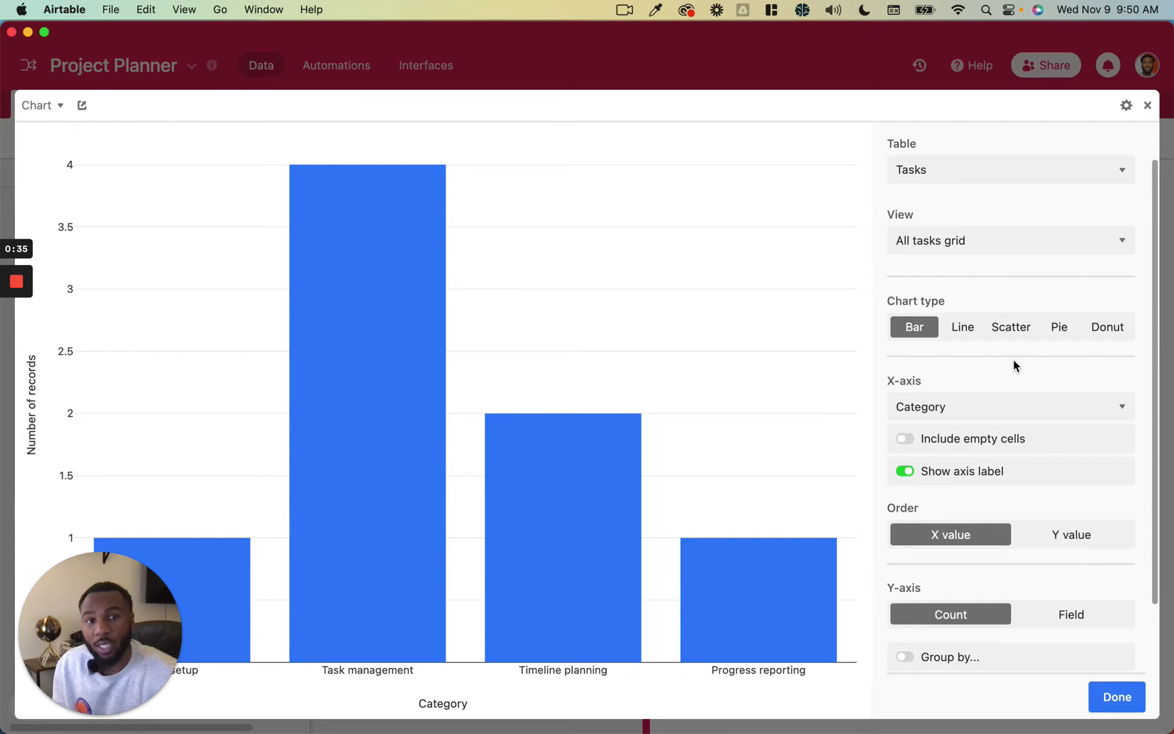
{"action": "mouse_move", "coordinate": [787, 595]}
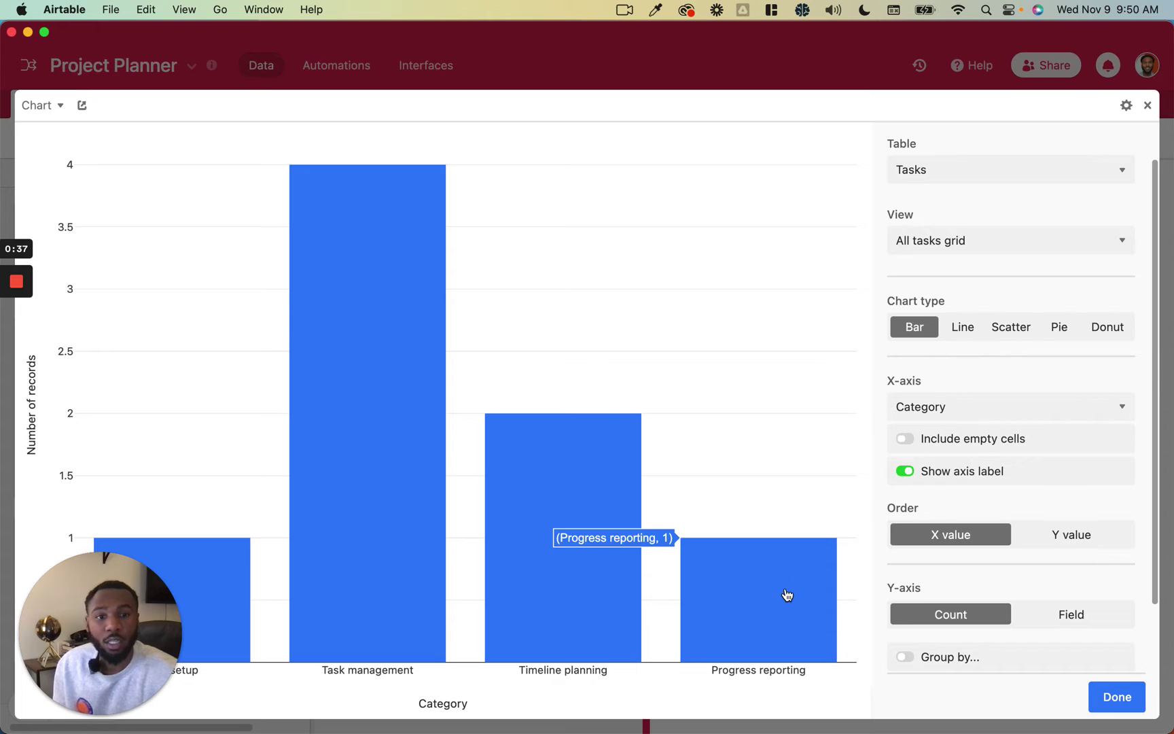
{"action": "mouse_move", "coordinate": [565, 579]}
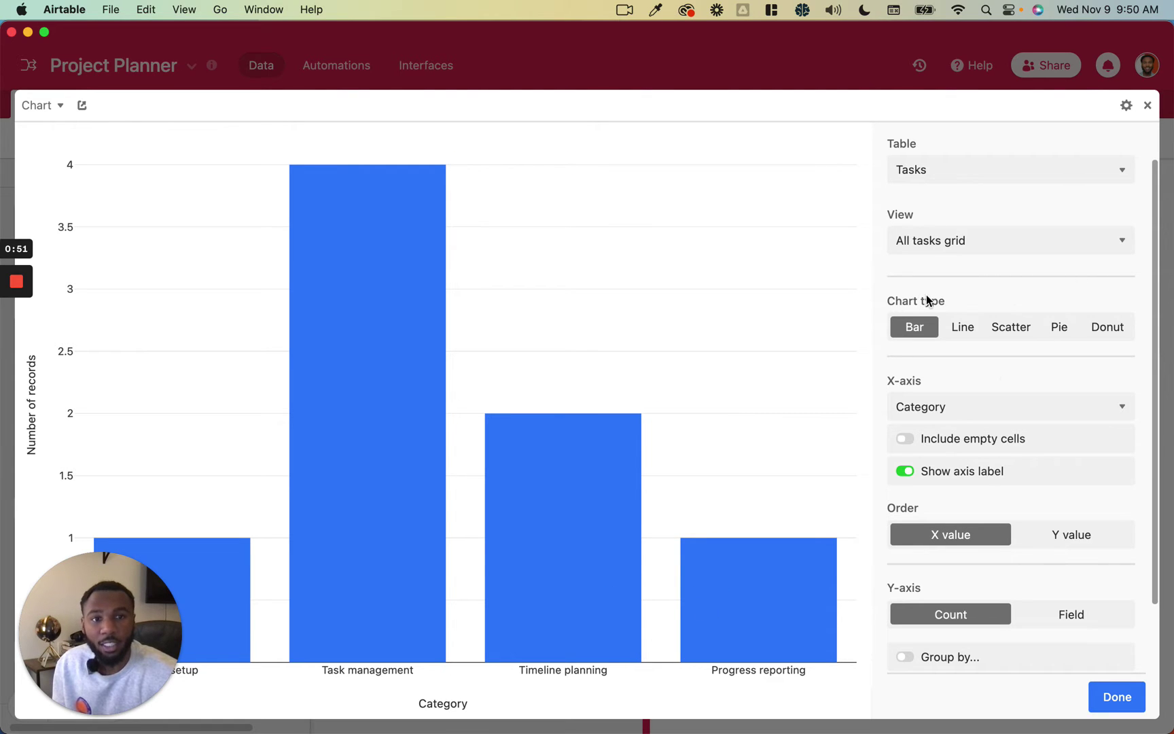
{"action": "left_click", "coordinate": [961, 329]}
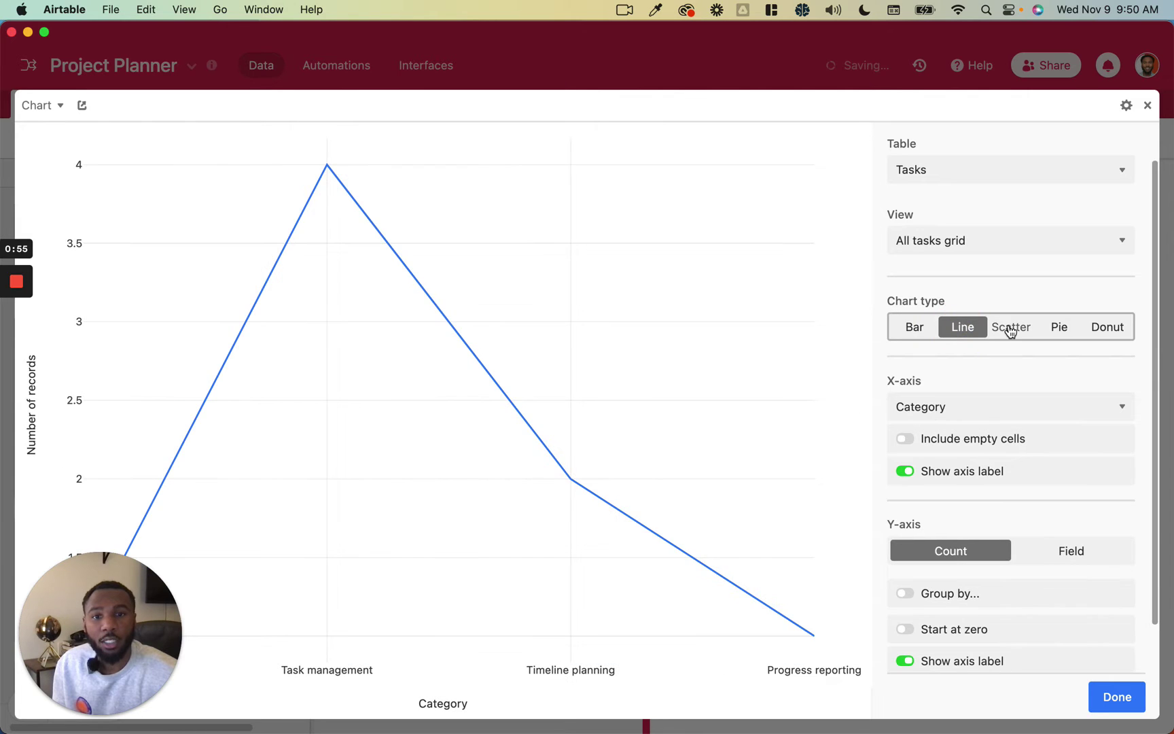
{"action": "left_click", "coordinate": [1010, 329]}
{"action": "left_click", "coordinate": [1058, 327]}
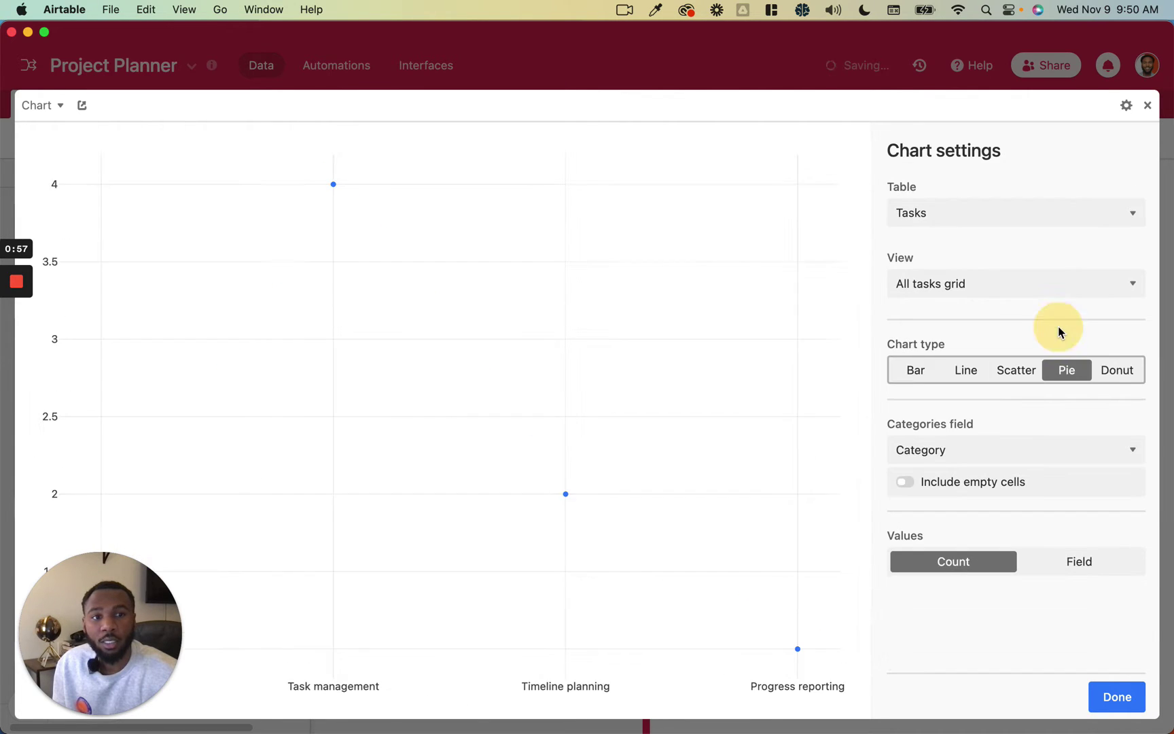
{"action": "left_click", "coordinate": [1117, 370]}
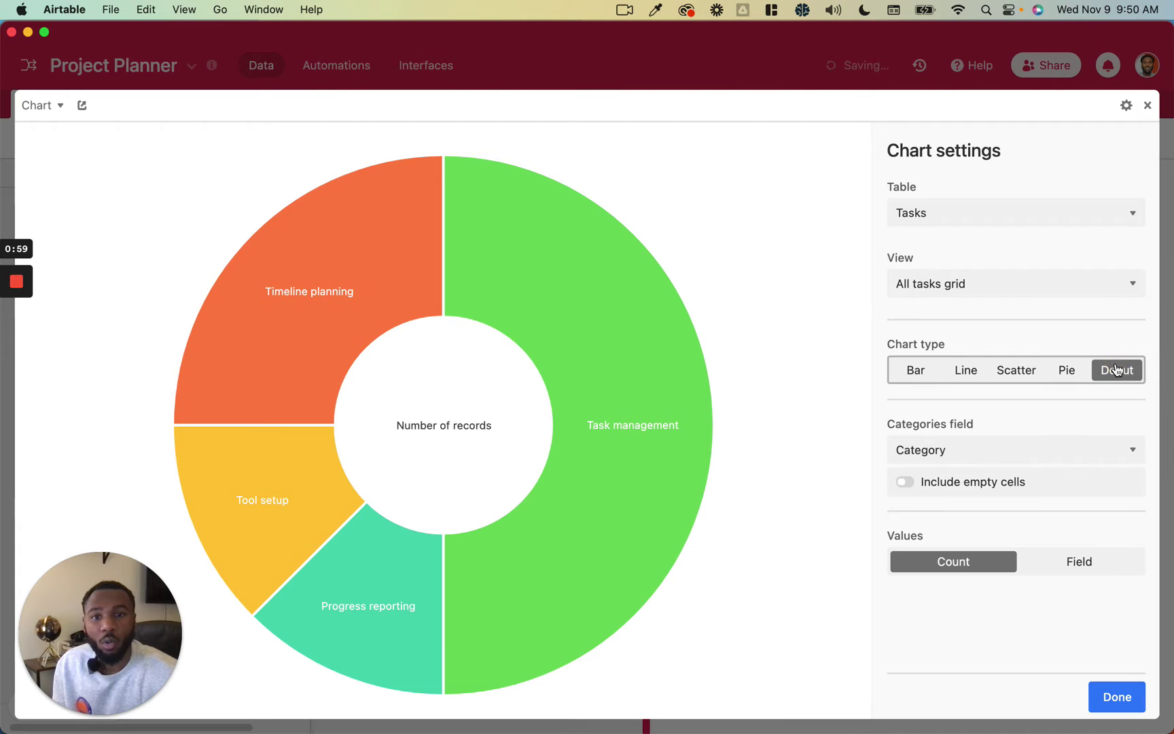
{"action": "left_click", "coordinate": [922, 374]}
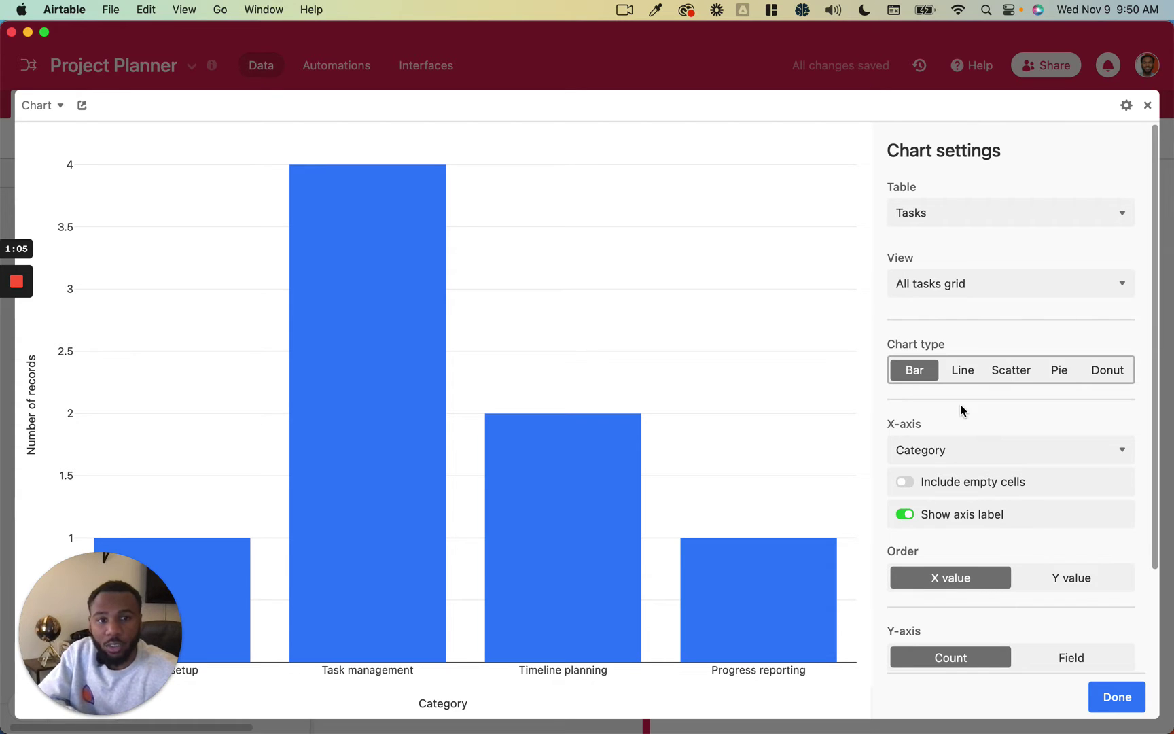
{"action": "scroll", "coordinate": [972, 413], "scroll_direction": "down", "scroll_amount": 2}
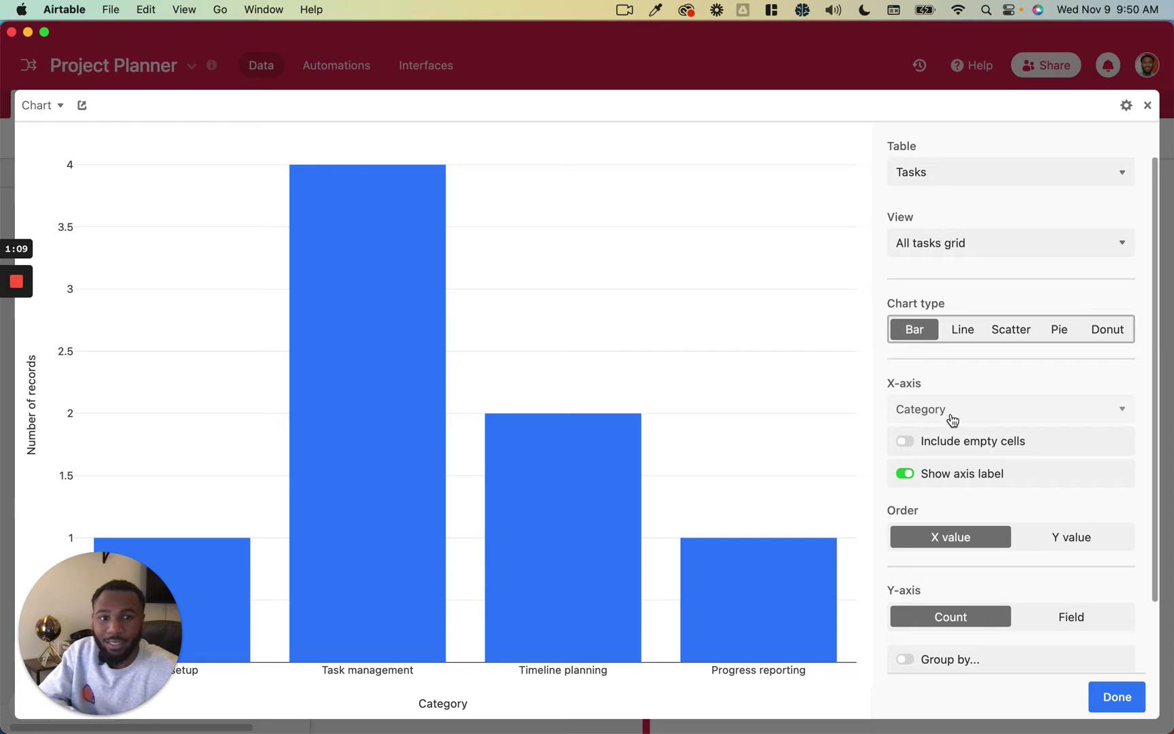
Put End date on the x-axis and bucket its values by Month.
{"action": "left_click", "coordinate": [952, 416]}
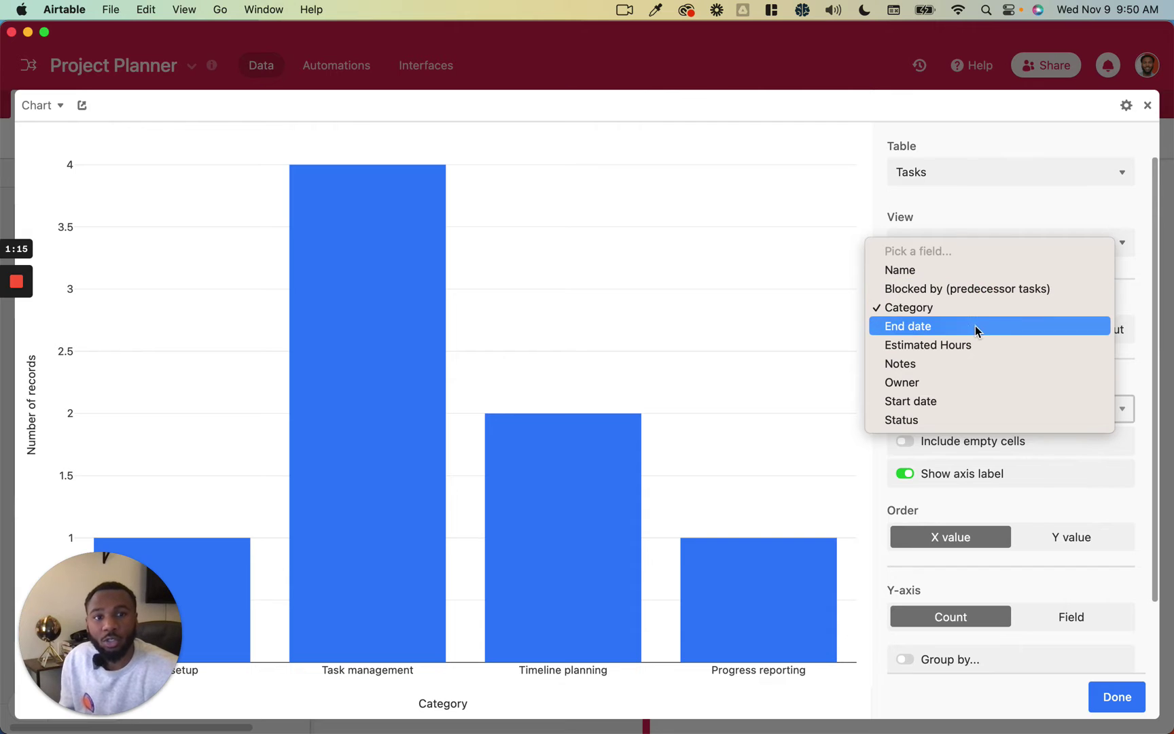
{"action": "key", "text": "Escape"}
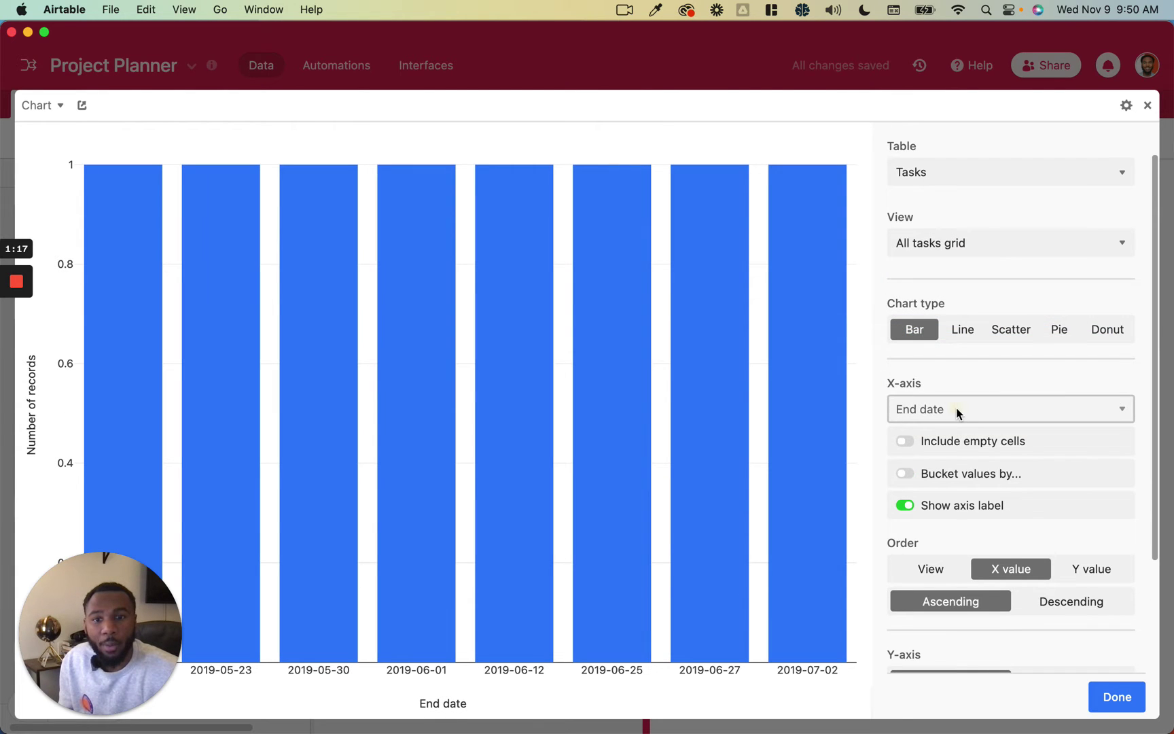
{"action": "left_click", "coordinate": [956, 407]}
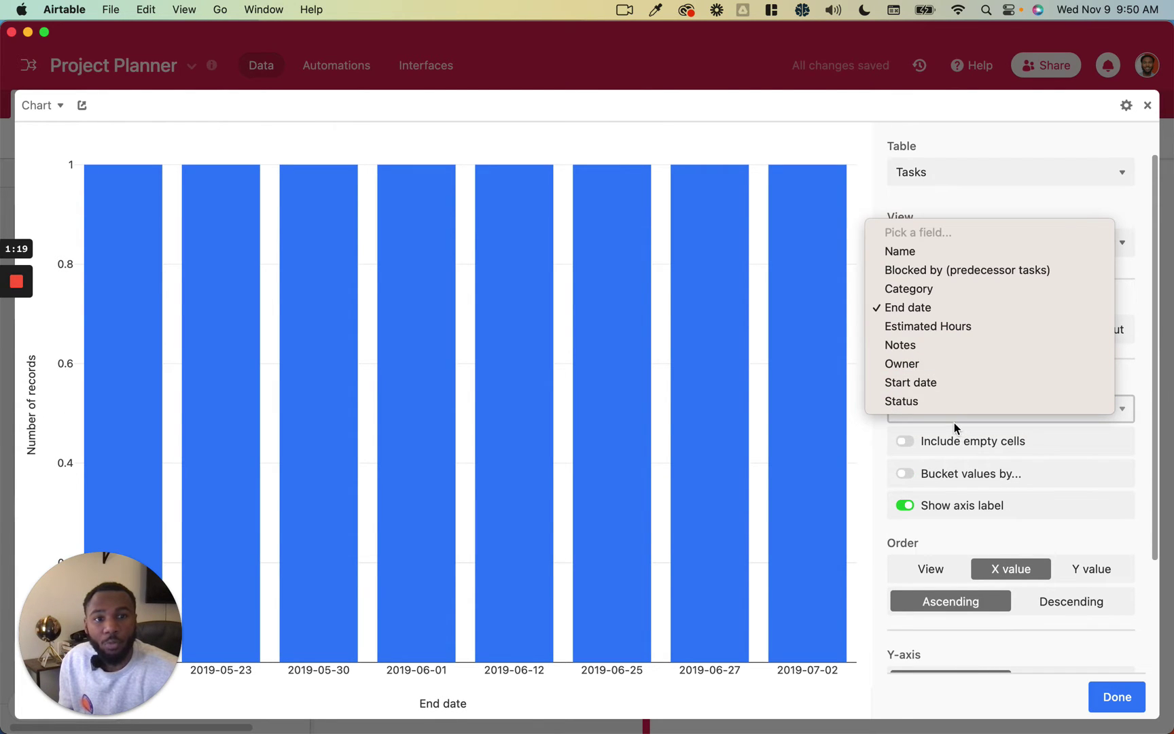
{"action": "key", "text": "Escape"}
{"action": "left_click", "coordinate": [915, 480]}
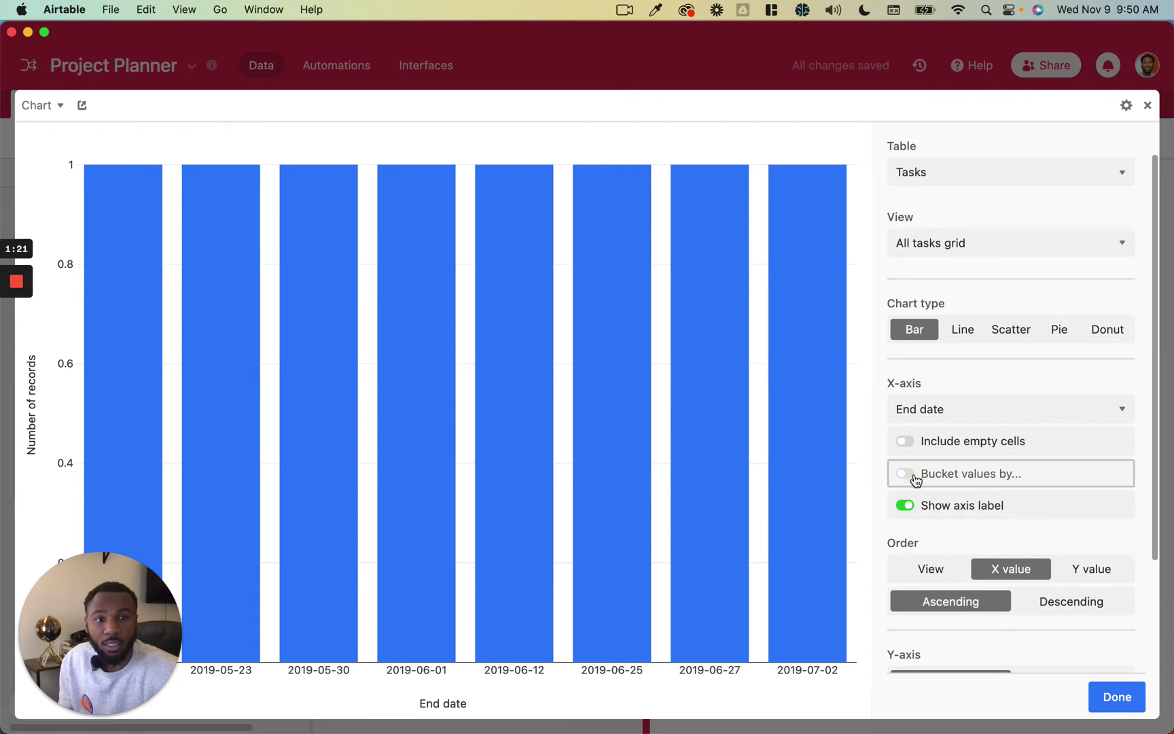
{"action": "left_click", "coordinate": [907, 474]}
{"action": "left_click", "coordinate": [925, 502]}
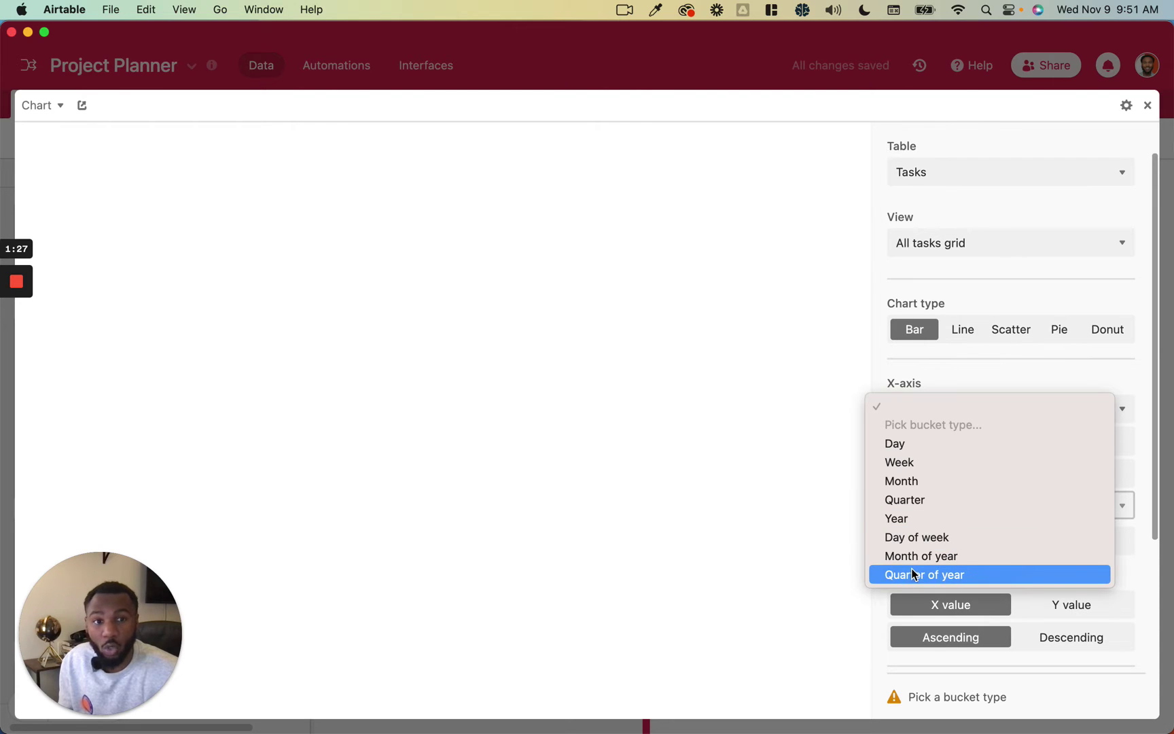
{"action": "left_click", "coordinate": [925, 481]}
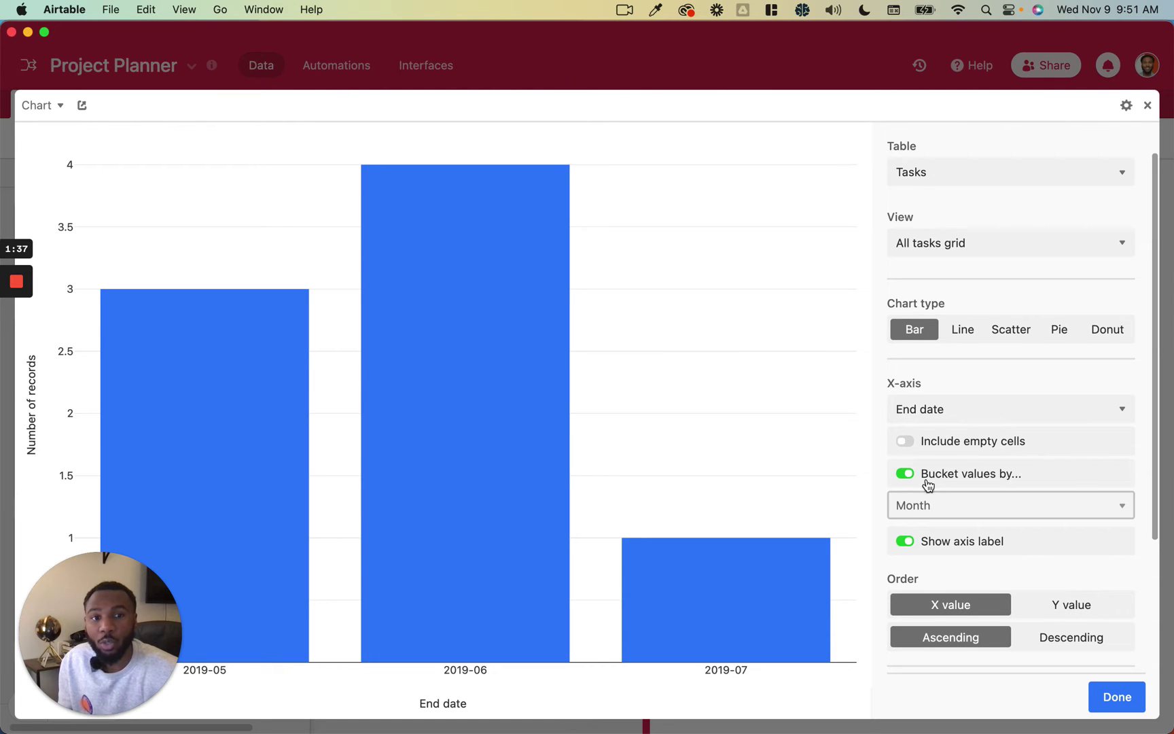
Switch the x-axis to Status, excluding empty cells and keeping the axis label shown.
{"action": "left_click", "coordinate": [952, 412]}
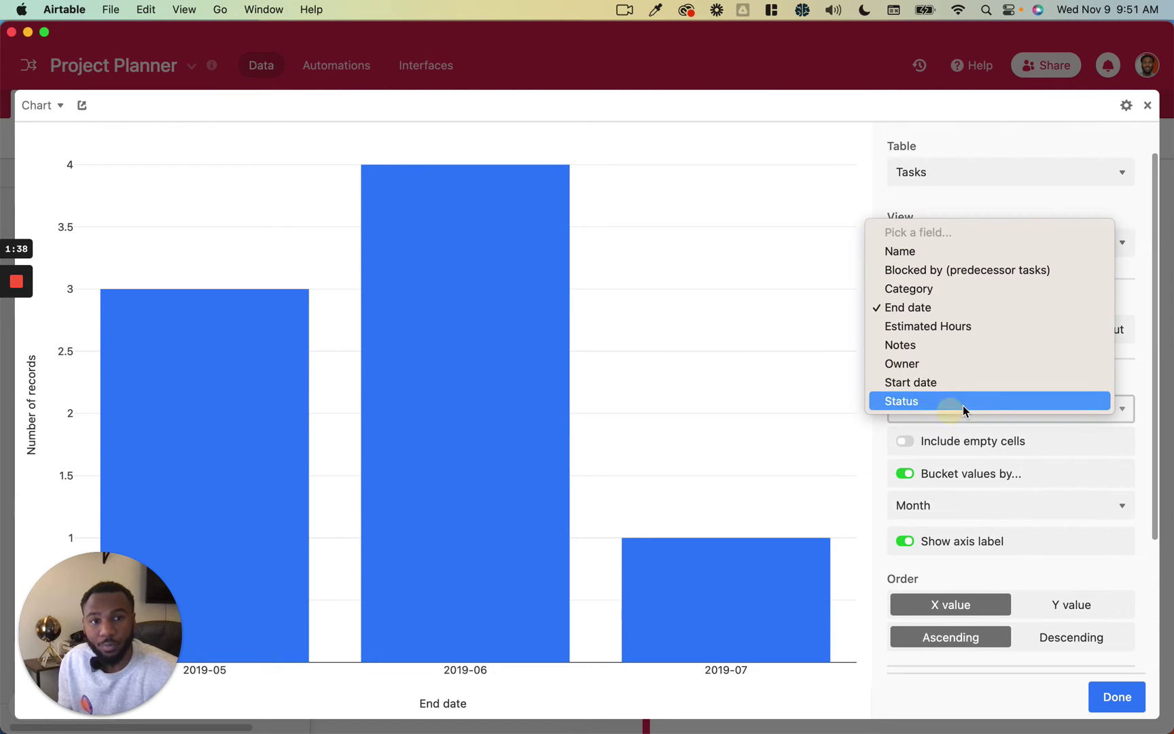
{"action": "left_click", "coordinate": [1010, 400]}
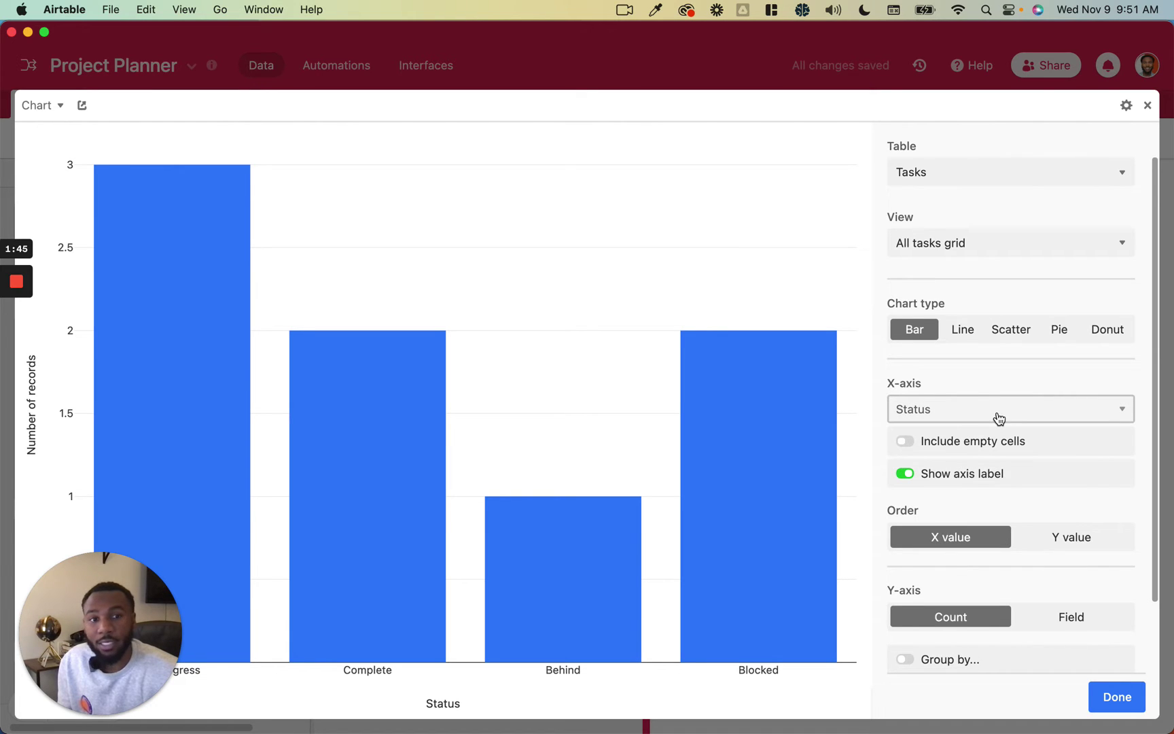
{"action": "left_click", "coordinate": [950, 451]}
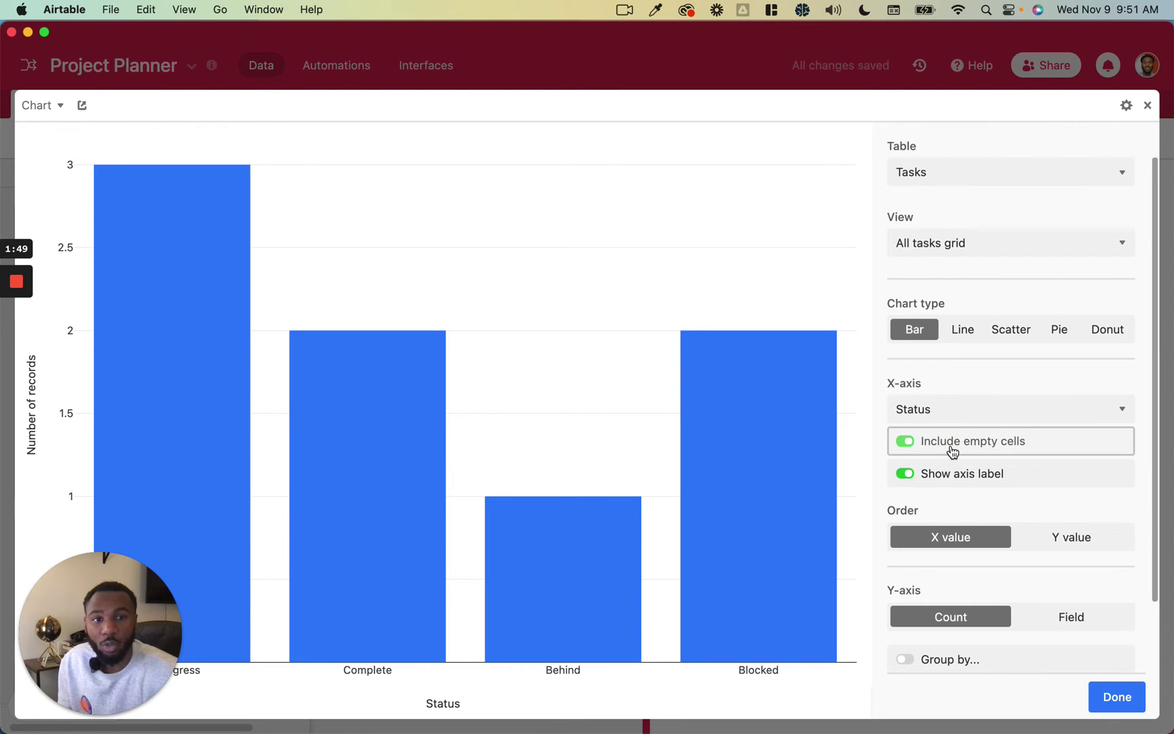
{"action": "left_click", "coordinate": [953, 450]}
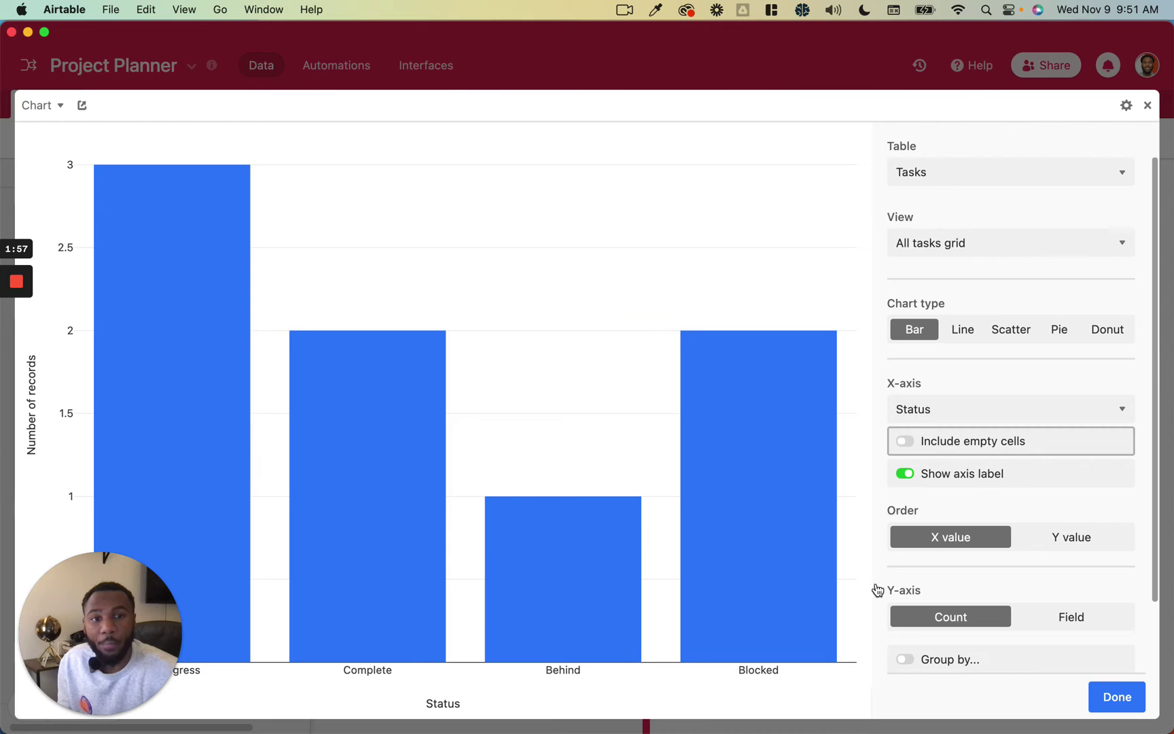
{"action": "left_click", "coordinate": [976, 474]}
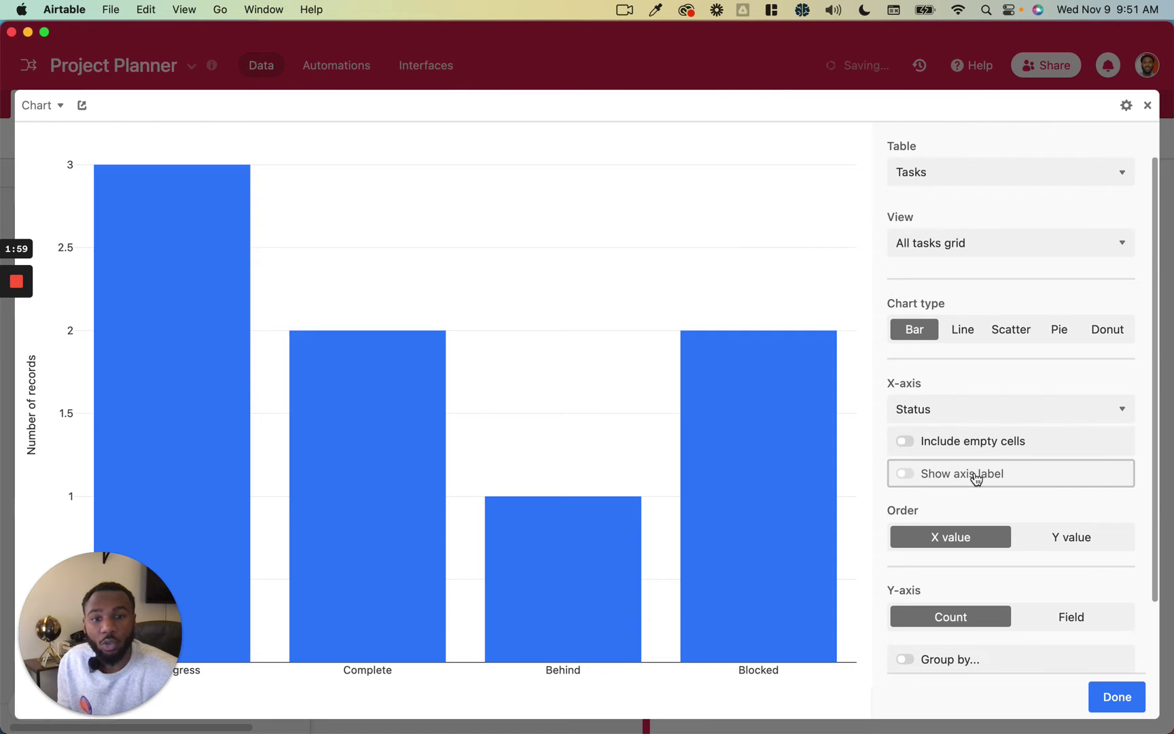
{"action": "left_click", "coordinate": [938, 474]}
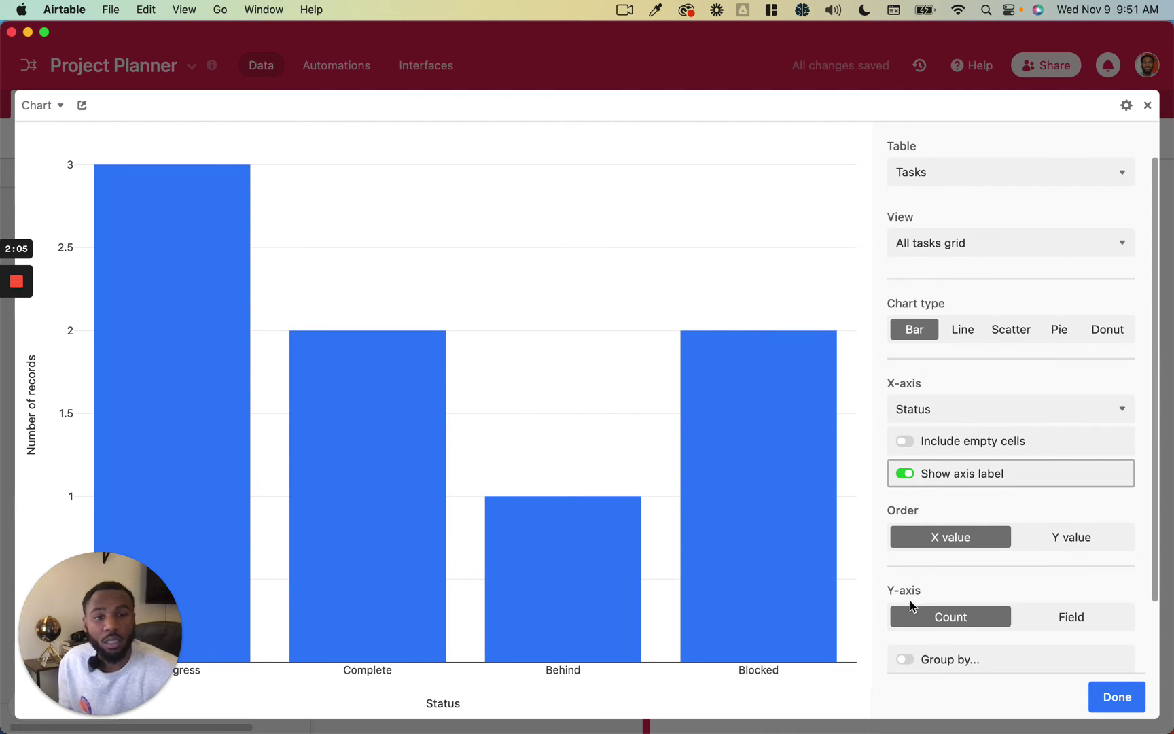
{"action": "scroll", "coordinate": [986, 539], "scroll_direction": "down", "scroll_amount": 1}
Scroll the Chart settings to the colour swatches and dismiss the expanded chart.
{"action": "scroll", "coordinate": [986, 538], "scroll_direction": "down", "scroll_amount": 2}
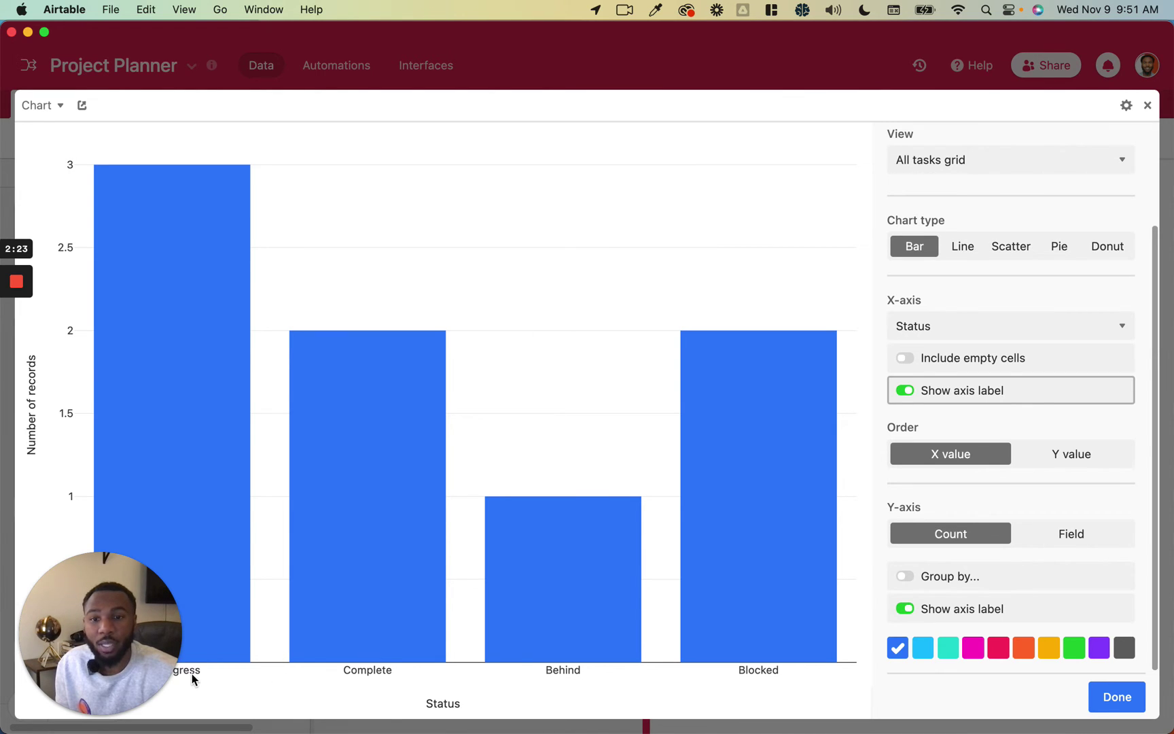
{"action": "left_click", "coordinate": [700, 55]}
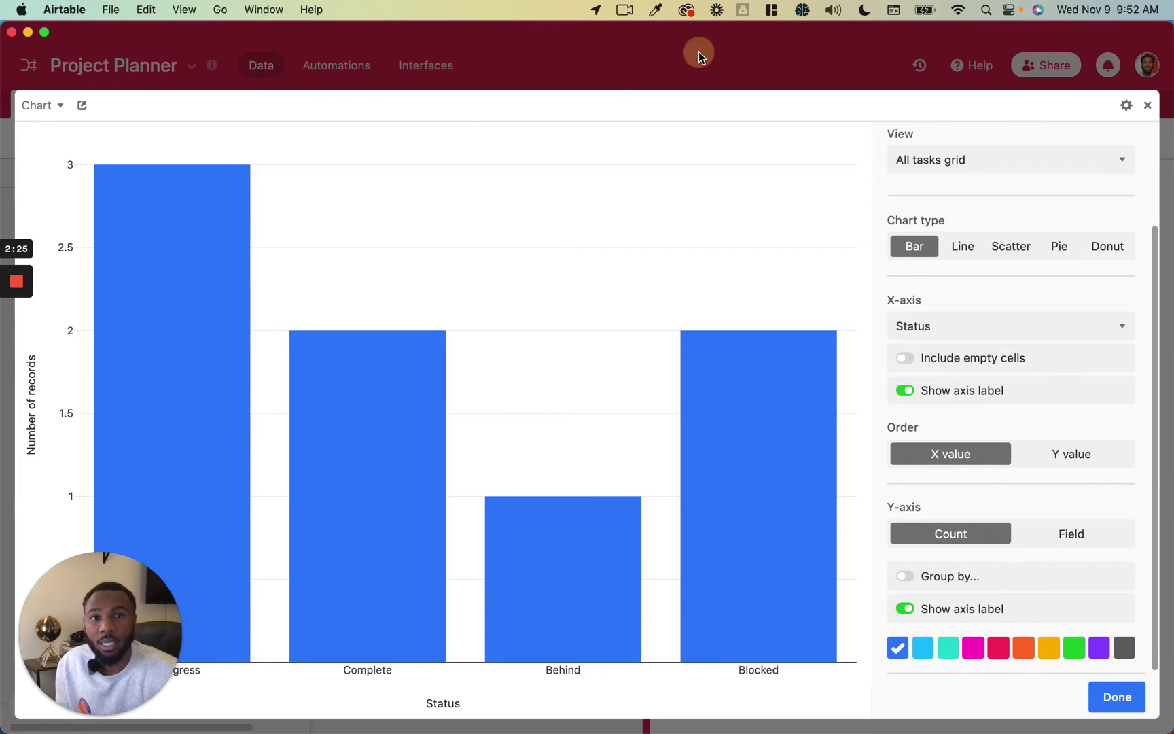
{"action": "double_click", "coordinate": [517, 174]}
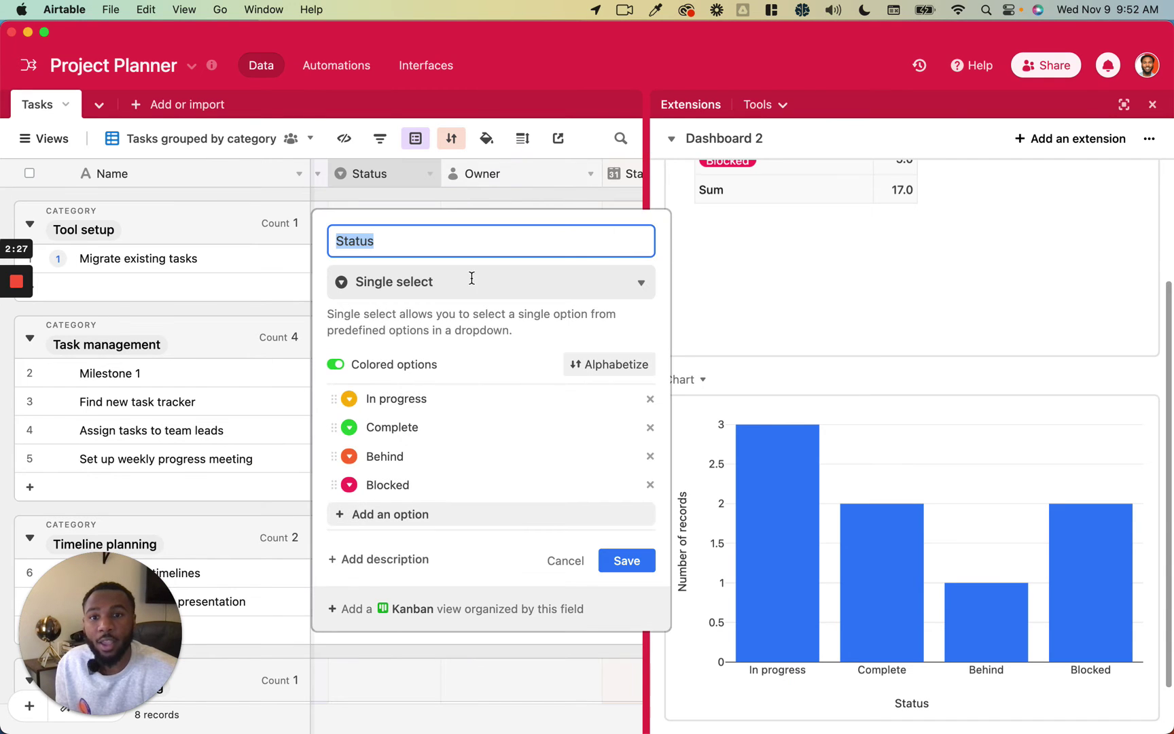
{"action": "left_click", "coordinate": [438, 428]}
{"action": "left_click", "coordinate": [436, 456]}
{"action": "left_click", "coordinate": [436, 483]}
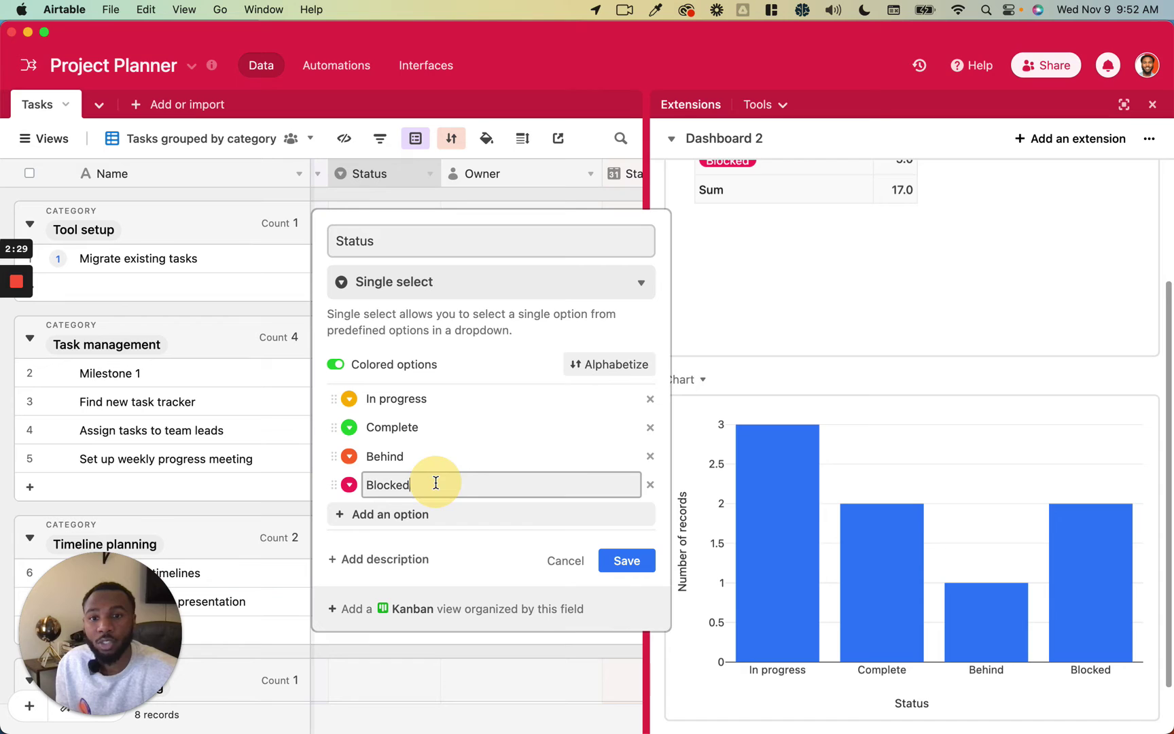
{"action": "left_click_drag", "start_coordinate": [333, 426], "coordinate": [332, 392]}
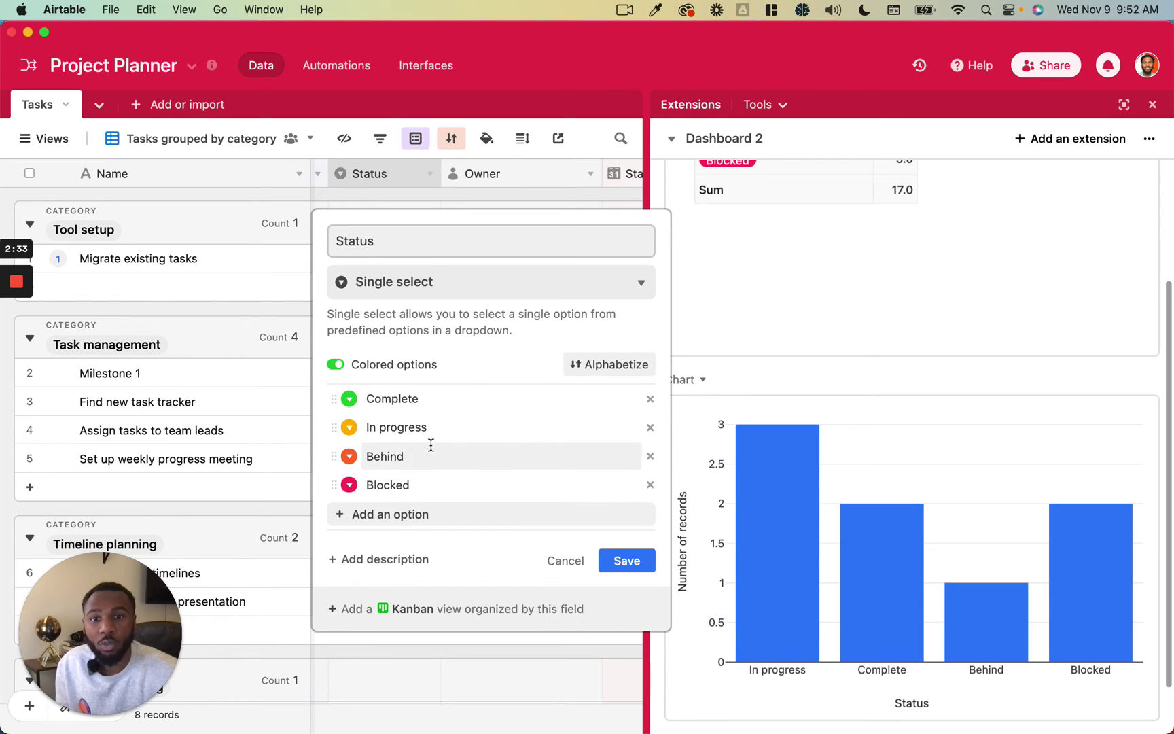
{"action": "left_click", "coordinate": [621, 559]}
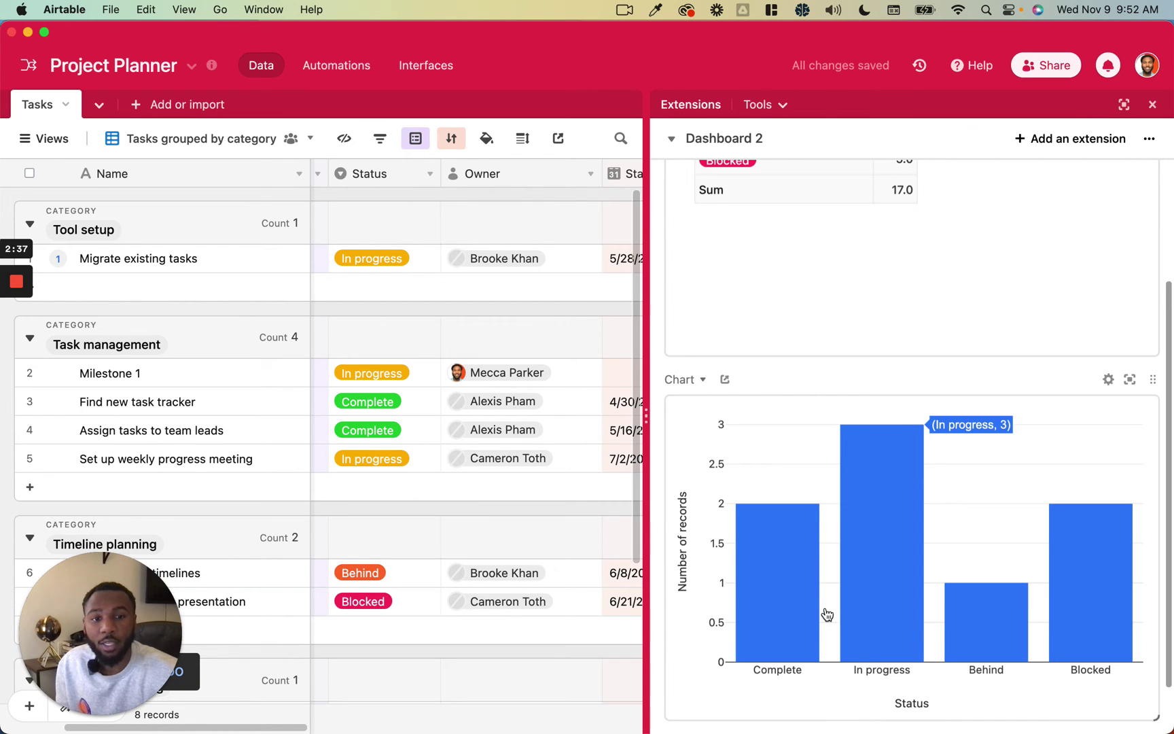
{"action": "double_click", "coordinate": [380, 174]}
{"action": "left_click_drag", "start_coordinate": [338, 398], "coordinate": [341, 427]}
{"action": "left_click", "coordinate": [621, 564]}
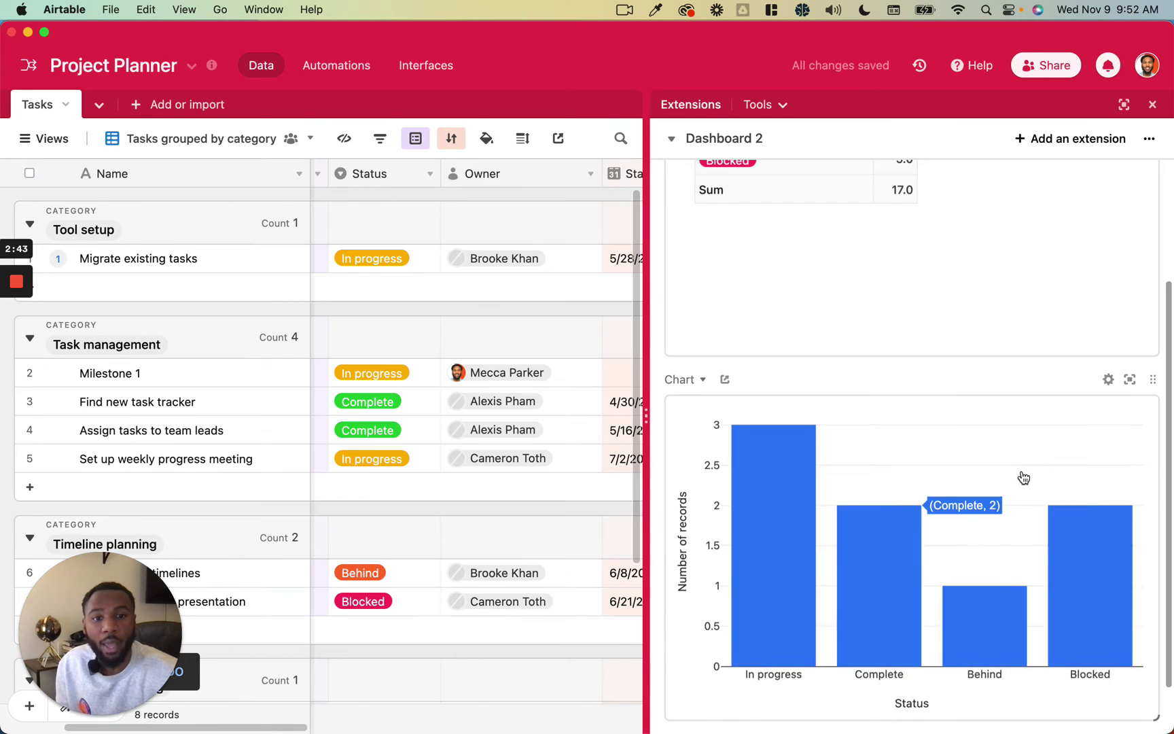
Order the bars by Y value ascending and switch the y-axis to a field's values.
{"action": "left_click", "coordinate": [1108, 379]}
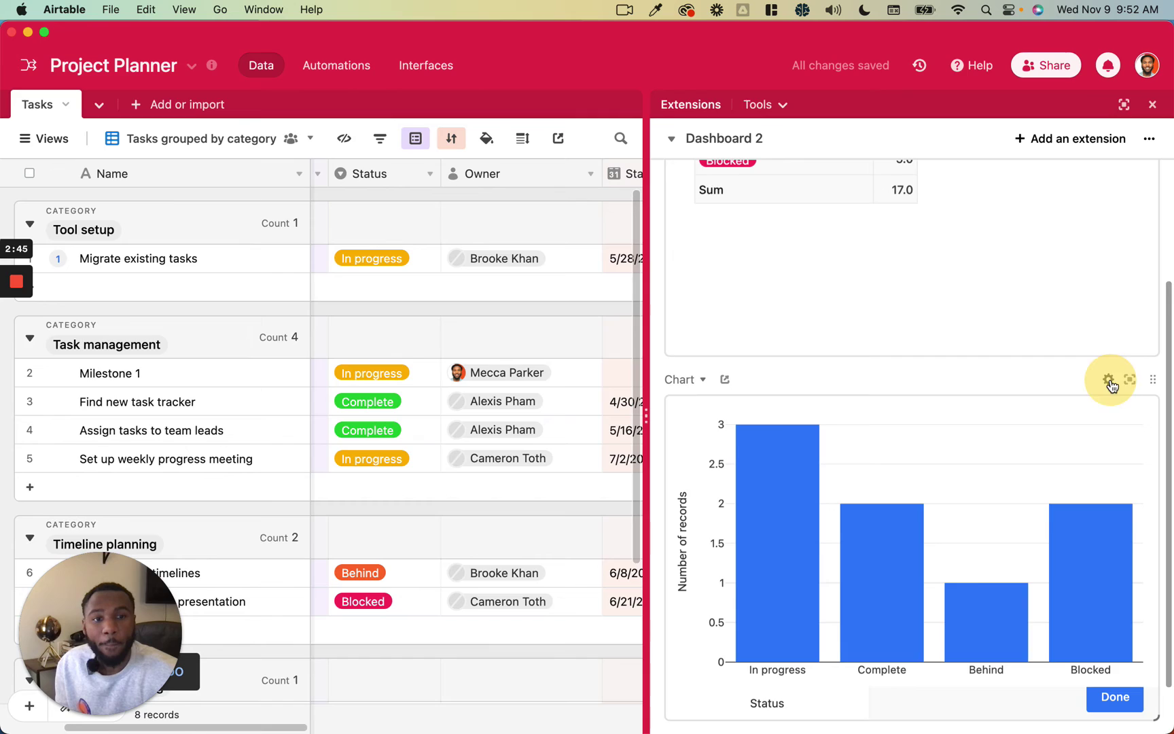
{"action": "scroll", "coordinate": [943, 438], "scroll_direction": "down", "scroll_amount": 4}
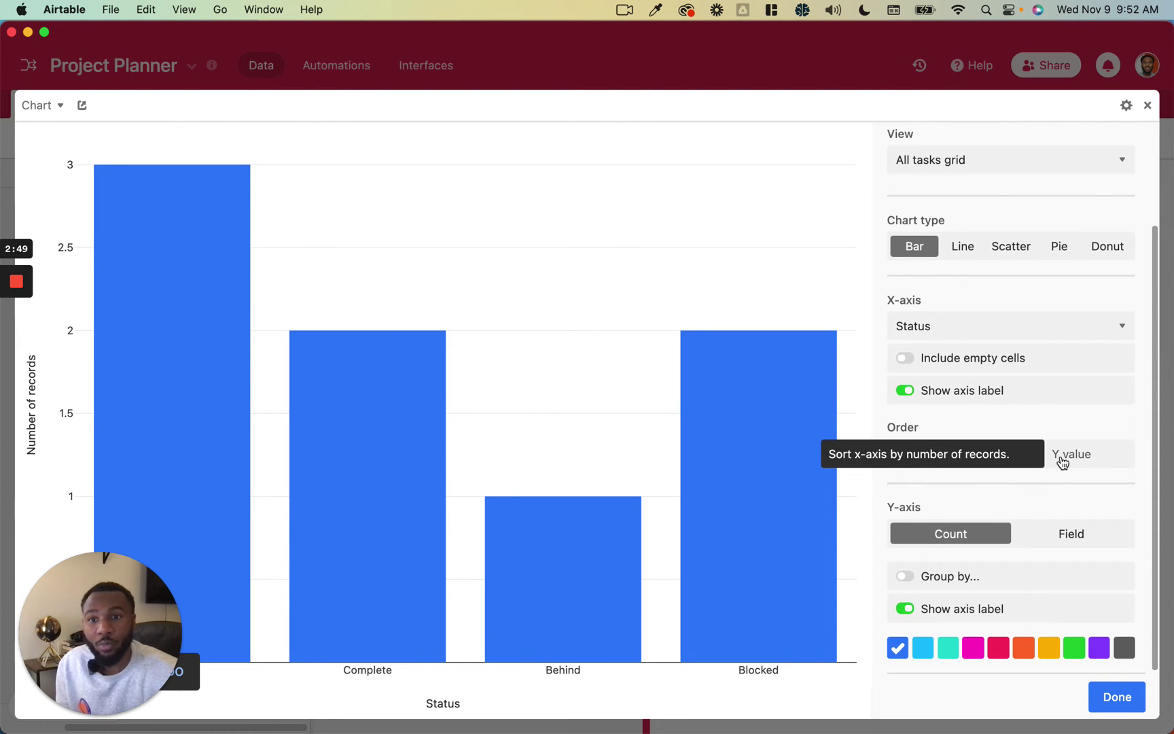
{"action": "left_click", "coordinate": [1097, 457]}
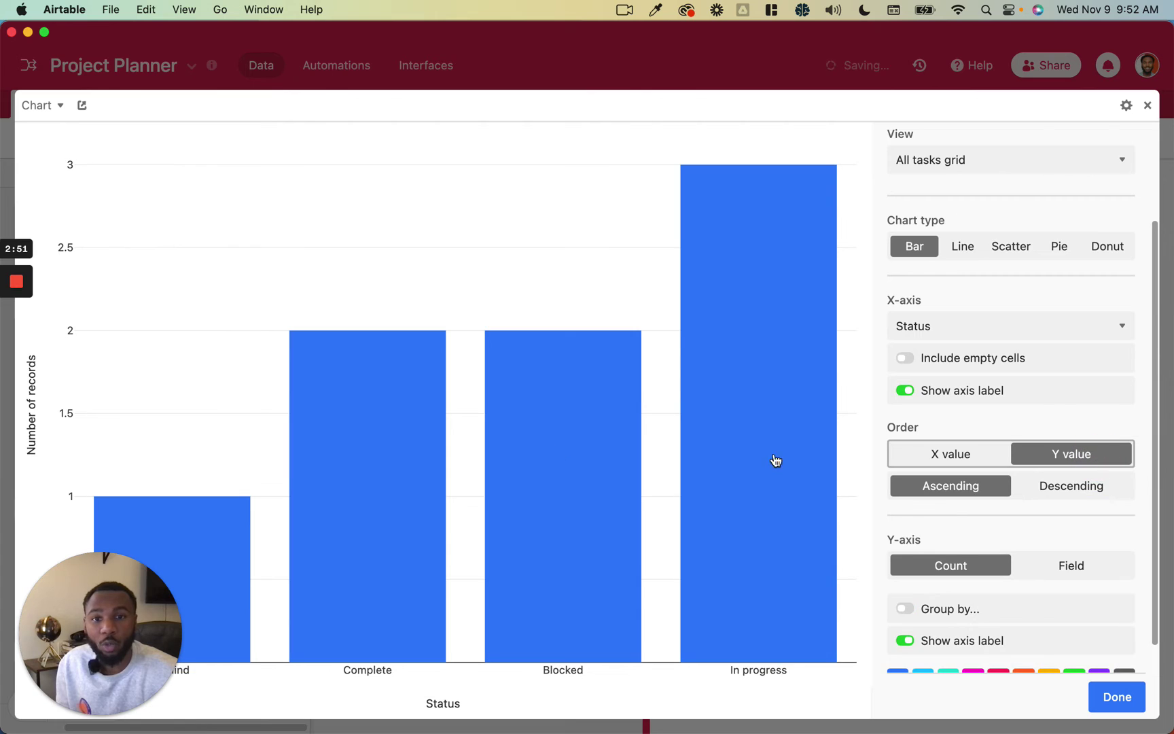
{"action": "mouse_move", "coordinate": [211, 565]}
{"action": "mouse_move", "coordinate": [776, 488]}
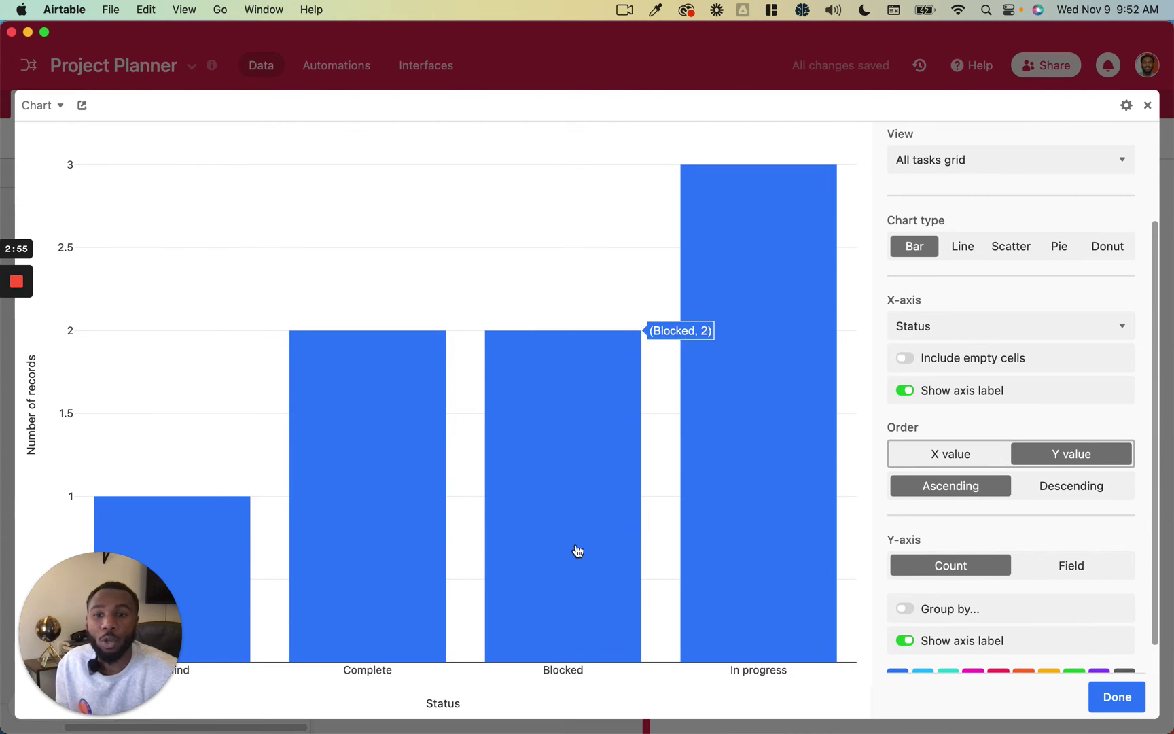
{"action": "left_click", "coordinate": [1041, 491]}
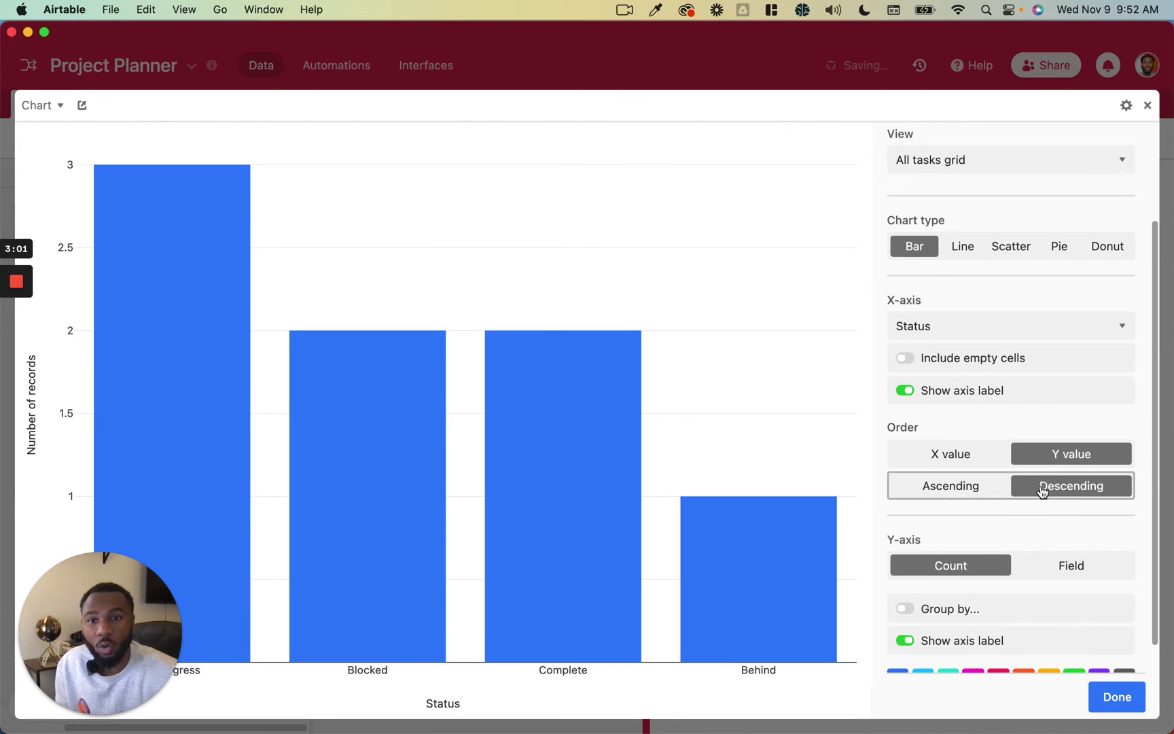
{"action": "left_click", "coordinate": [944, 486]}
{"action": "scroll", "coordinate": [952, 520], "scroll_direction": "down", "scroll_amount": 1}
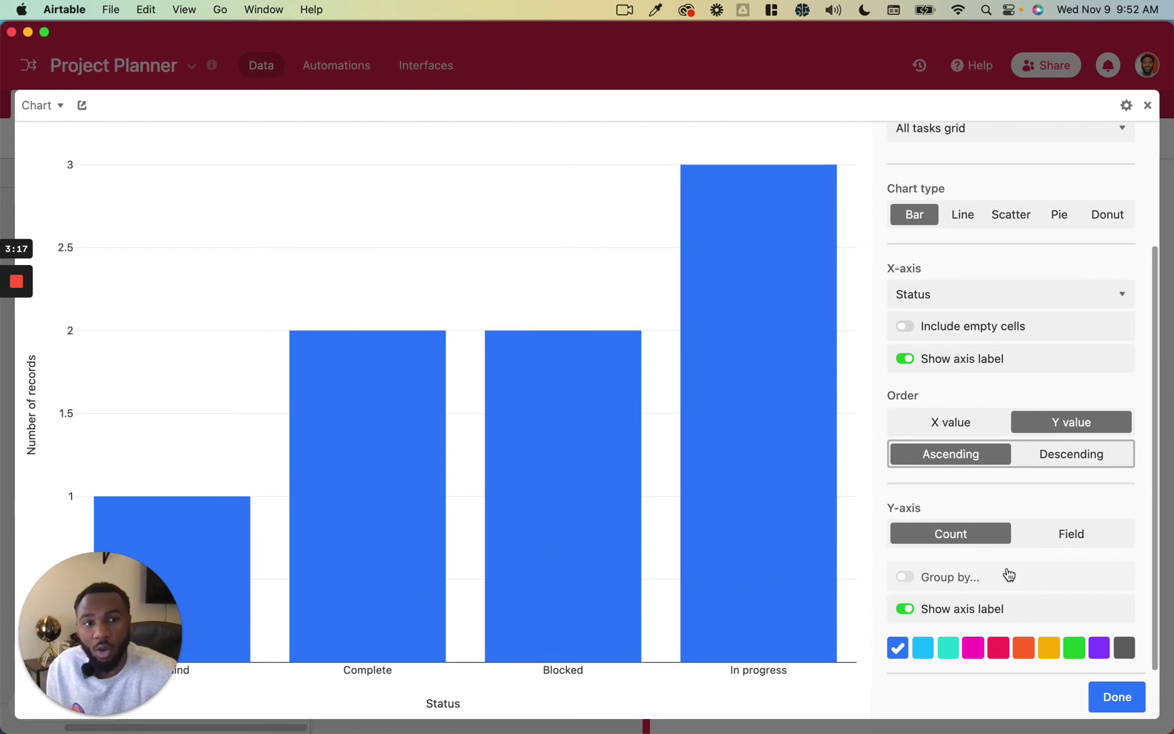
{"action": "left_click", "coordinate": [1072, 535]}
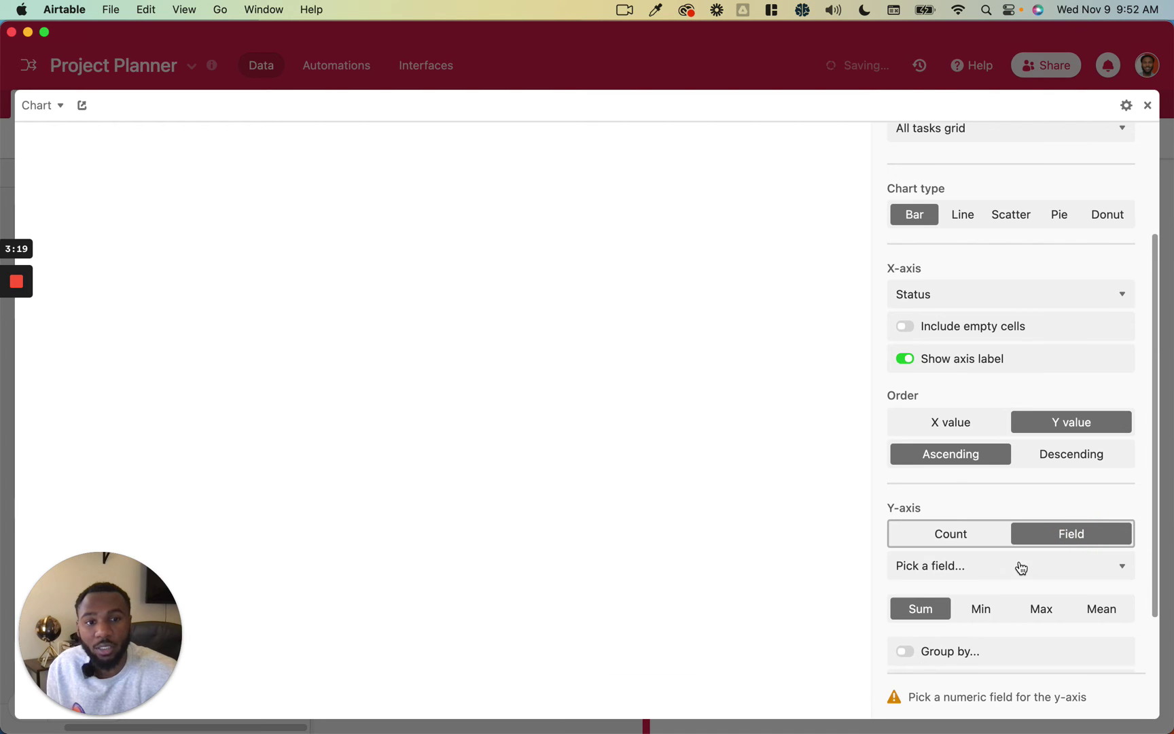
Plot the Sum of Estimated Hours on the y-axis: Behind 2, In progress 5, Complete 5, Blocked 5.
{"action": "scroll", "coordinate": [1019, 566], "scroll_direction": "down", "scroll_amount": 2}
{"action": "left_click", "coordinate": [998, 521]}
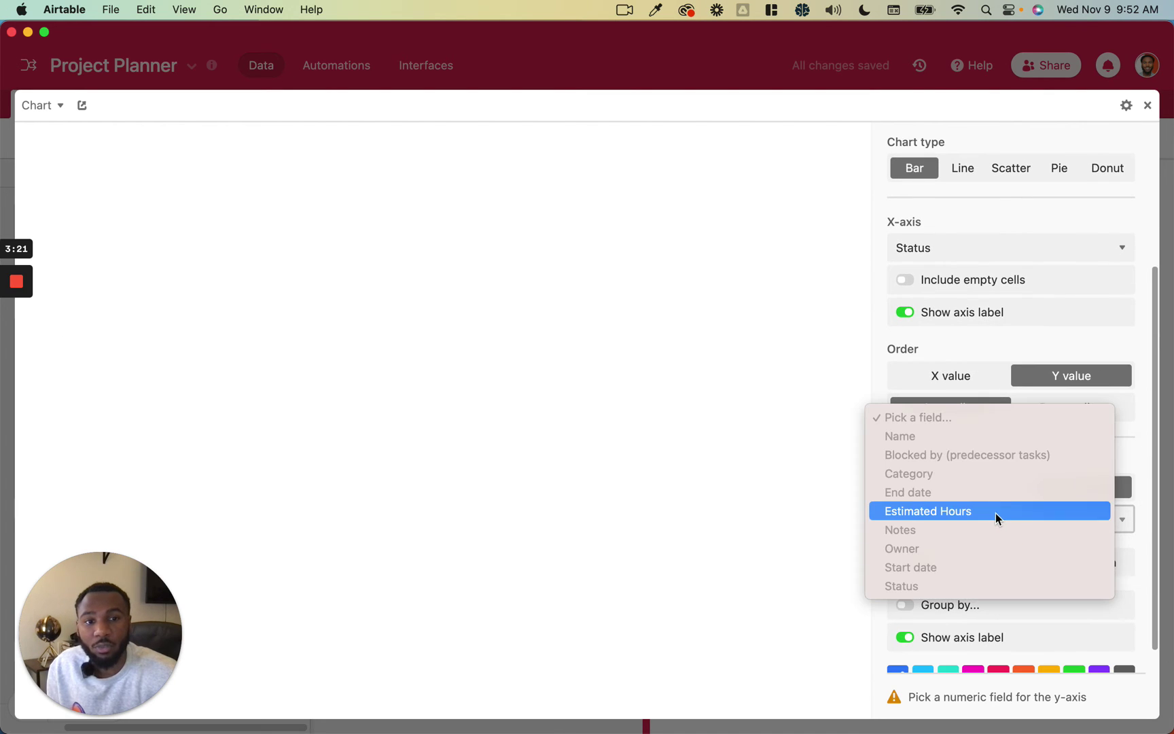
{"action": "left_click", "coordinate": [991, 511]}
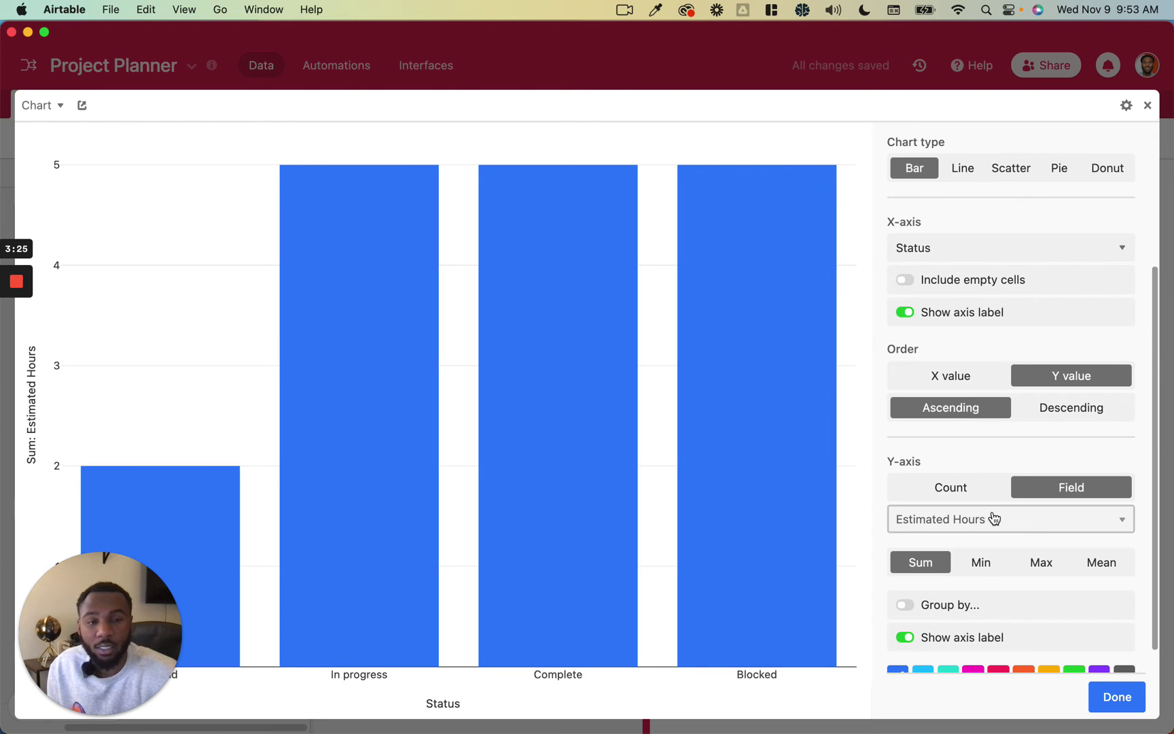
{"action": "scroll", "coordinate": [992, 517], "scroll_direction": "down", "scroll_amount": 1}
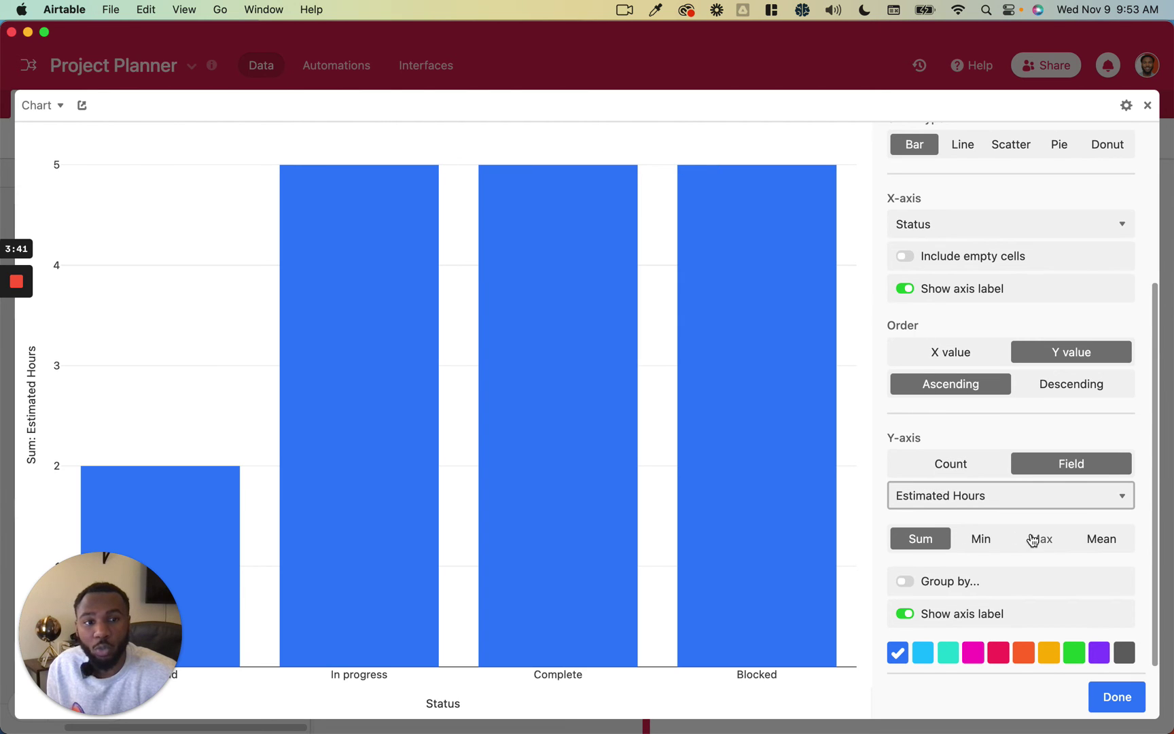
{"action": "scroll", "coordinate": [1004, 541], "scroll_direction": "down", "scroll_amount": 1}
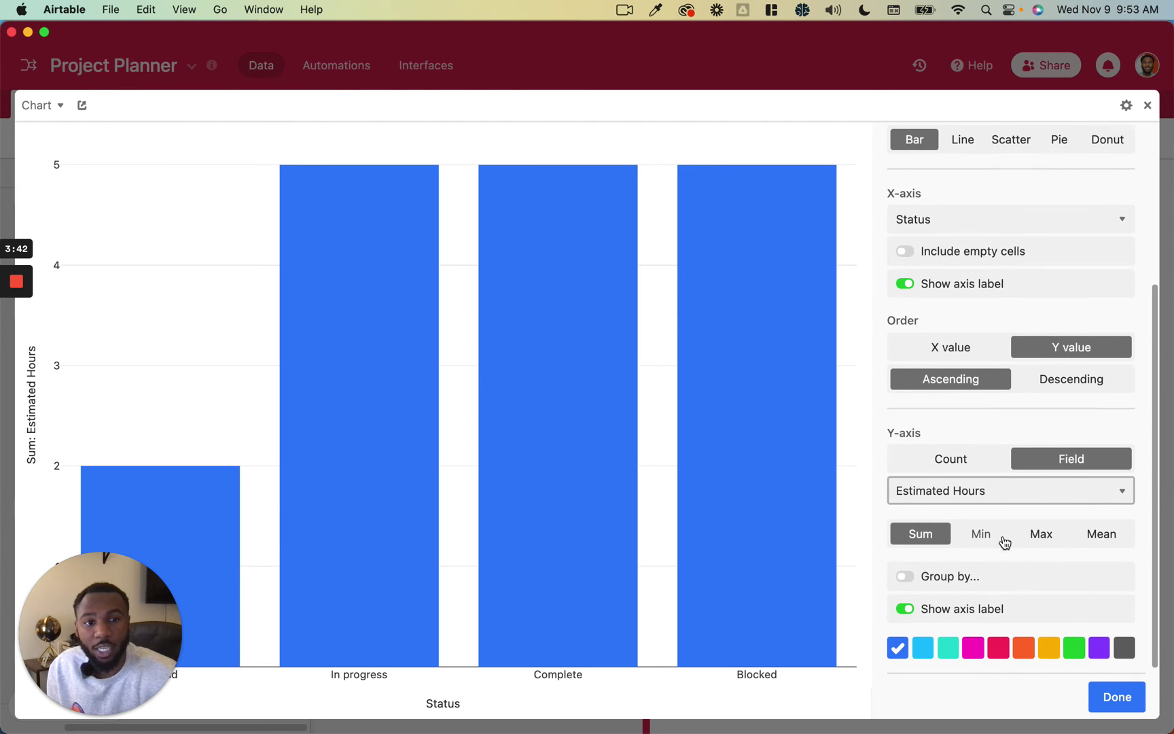
{"action": "left_click", "coordinate": [1101, 493]}
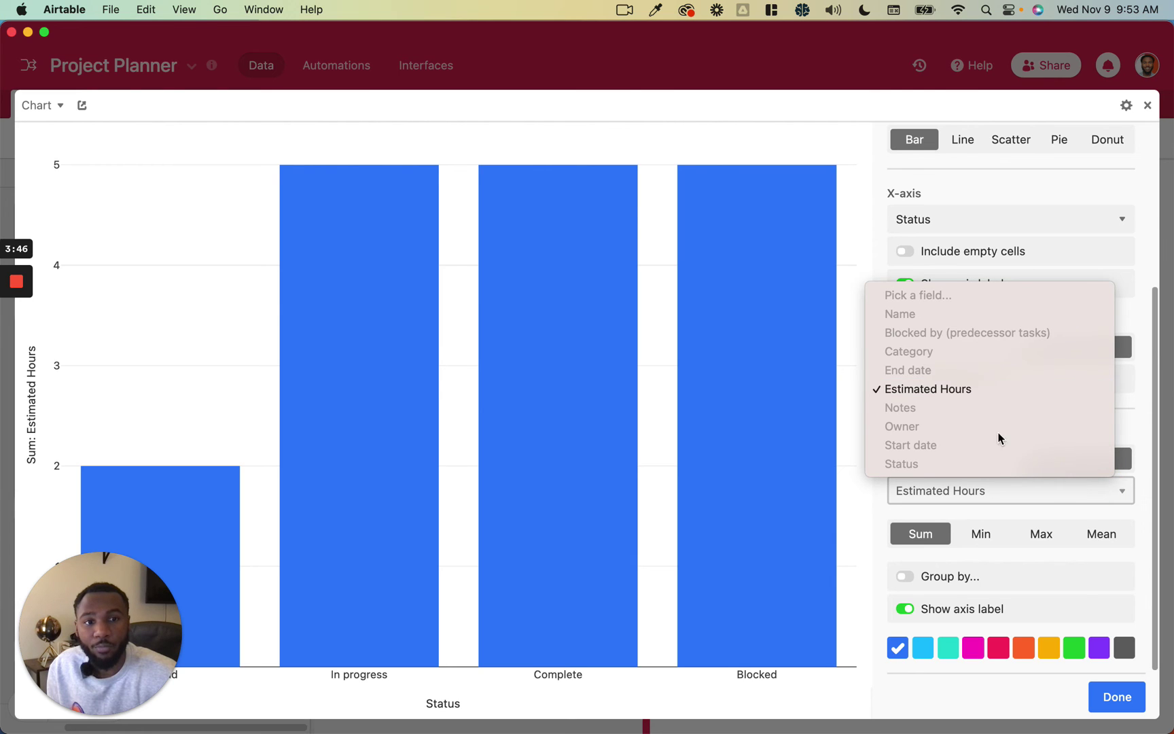
{"action": "left_click", "coordinate": [987, 494]}
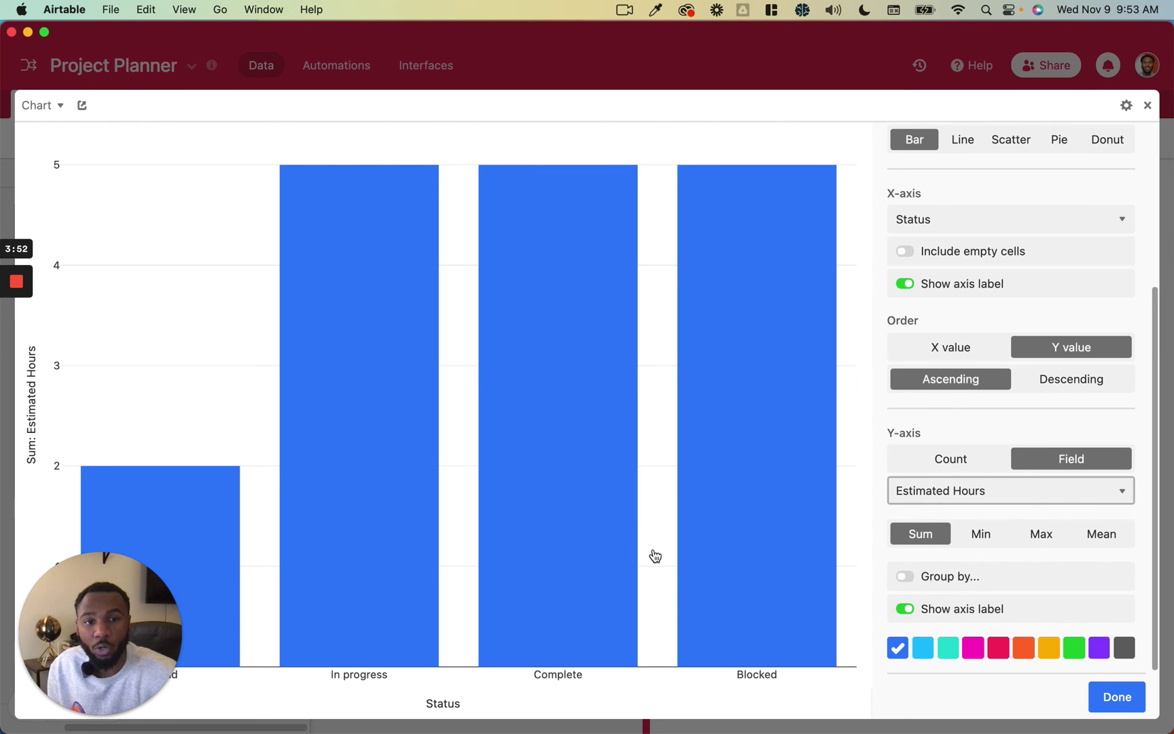
Turn on Group by with Owner as the field, leaving Show legend on.
{"action": "left_click", "coordinate": [951, 585]}
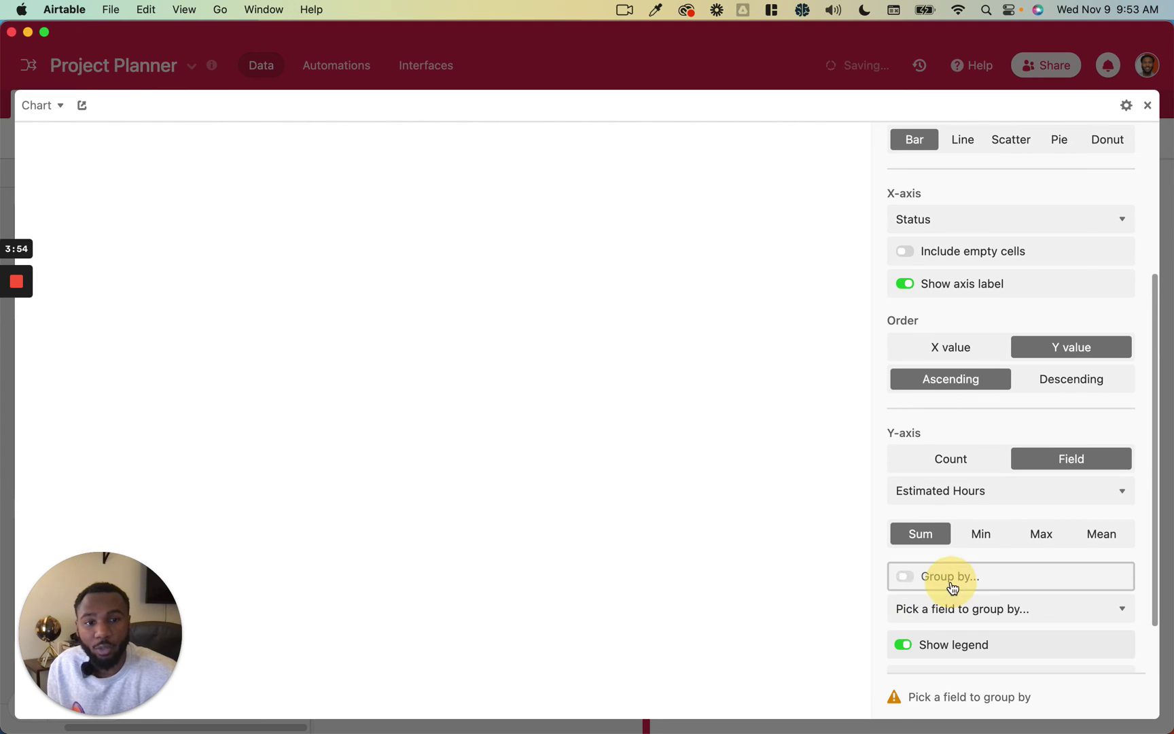
{"action": "scroll", "coordinate": [963, 605], "scroll_direction": "down", "scroll_amount": 2}
{"action": "left_click", "coordinate": [974, 547]}
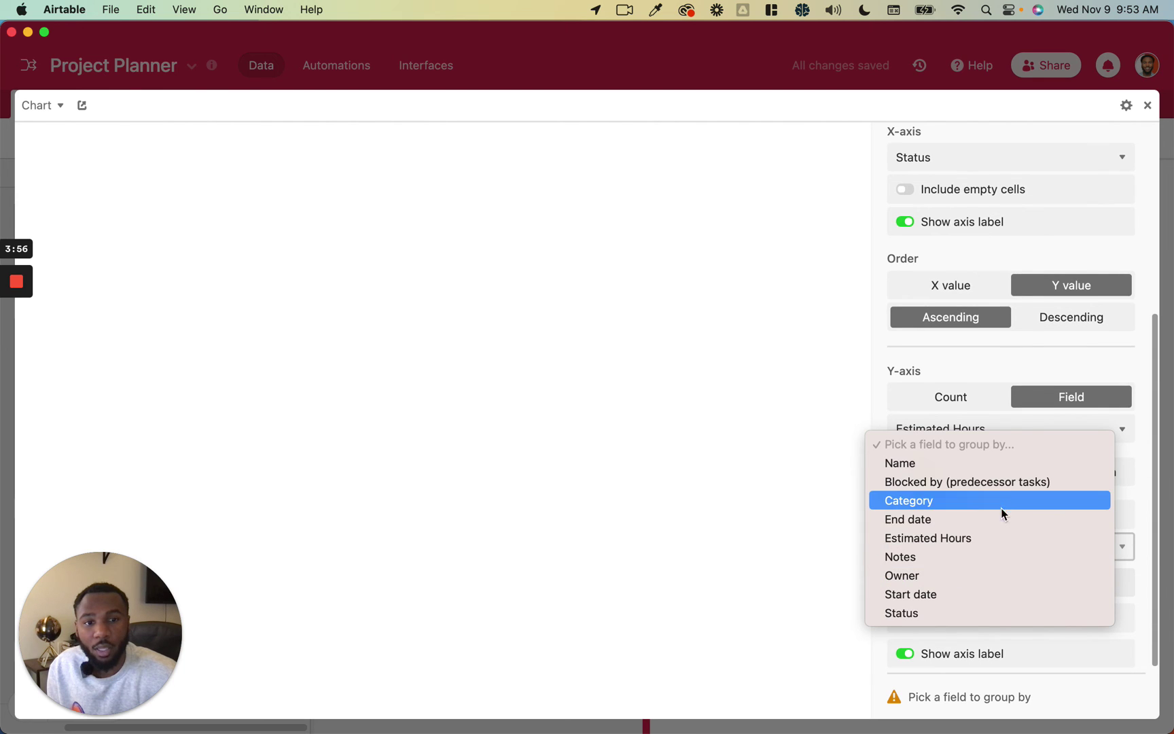
{"action": "left_click", "coordinate": [964, 576]}
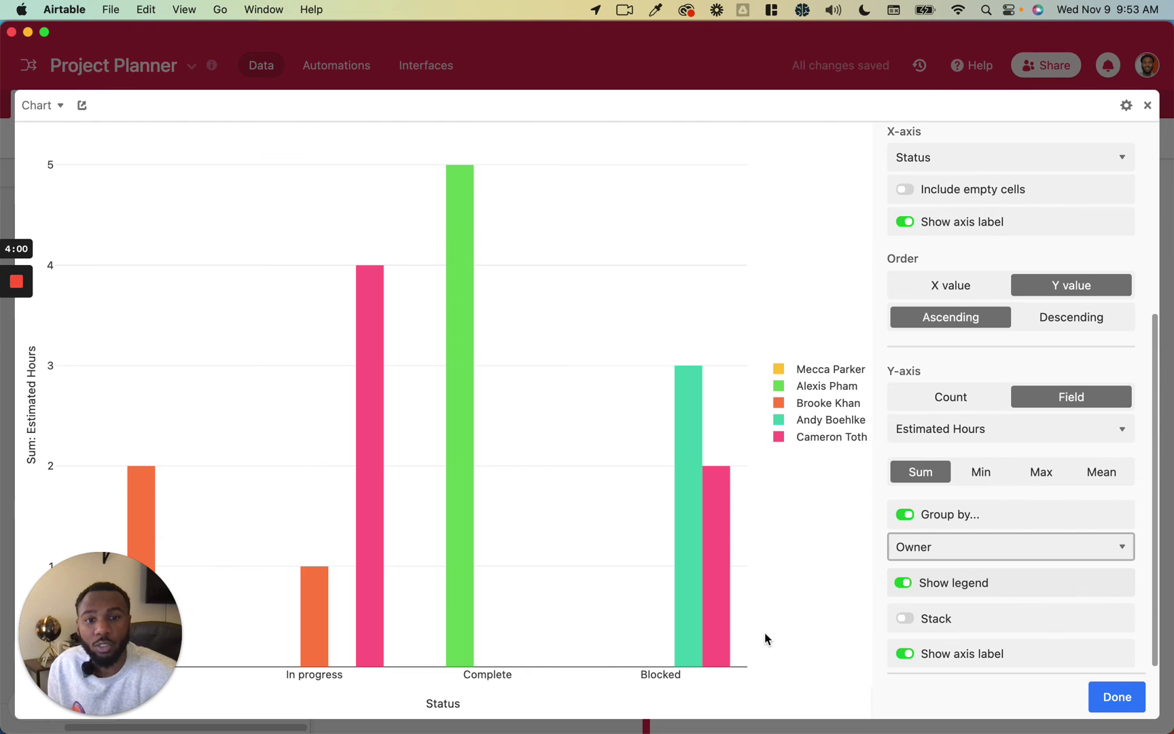
{"action": "mouse_move", "coordinate": [720, 617]}
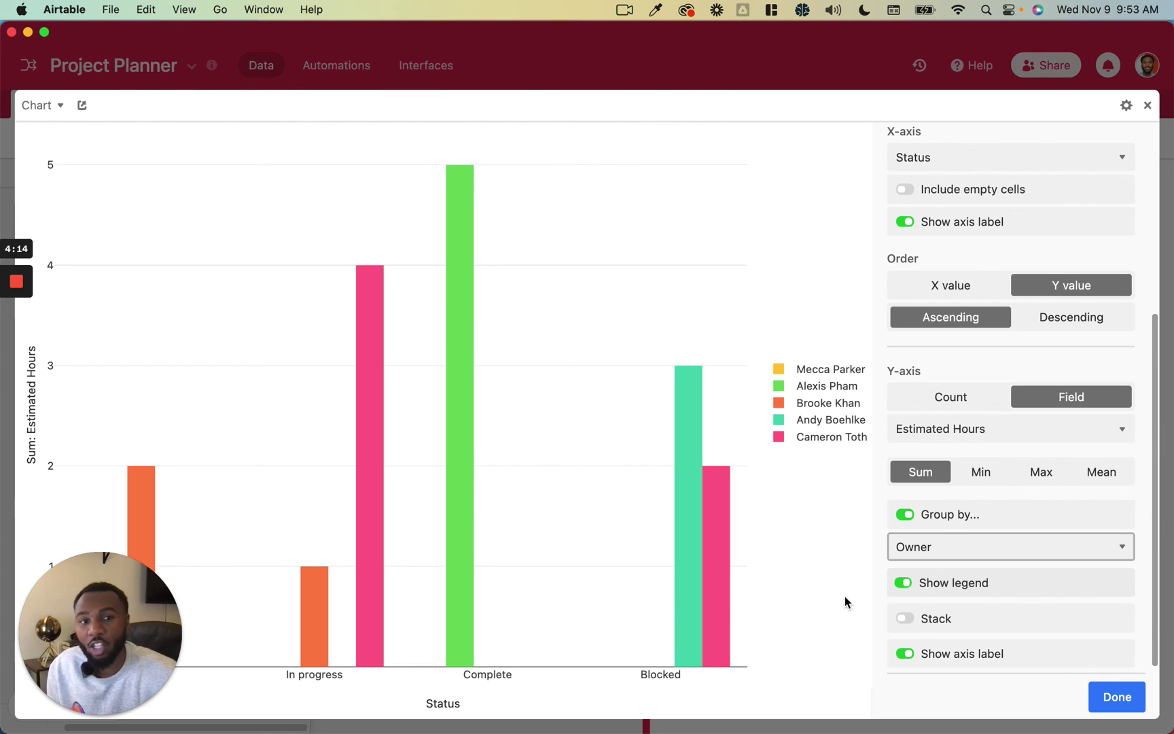
{"action": "scroll", "coordinate": [978, 564], "scroll_direction": "down", "scroll_amount": 1}
{"action": "left_click", "coordinate": [957, 577]}
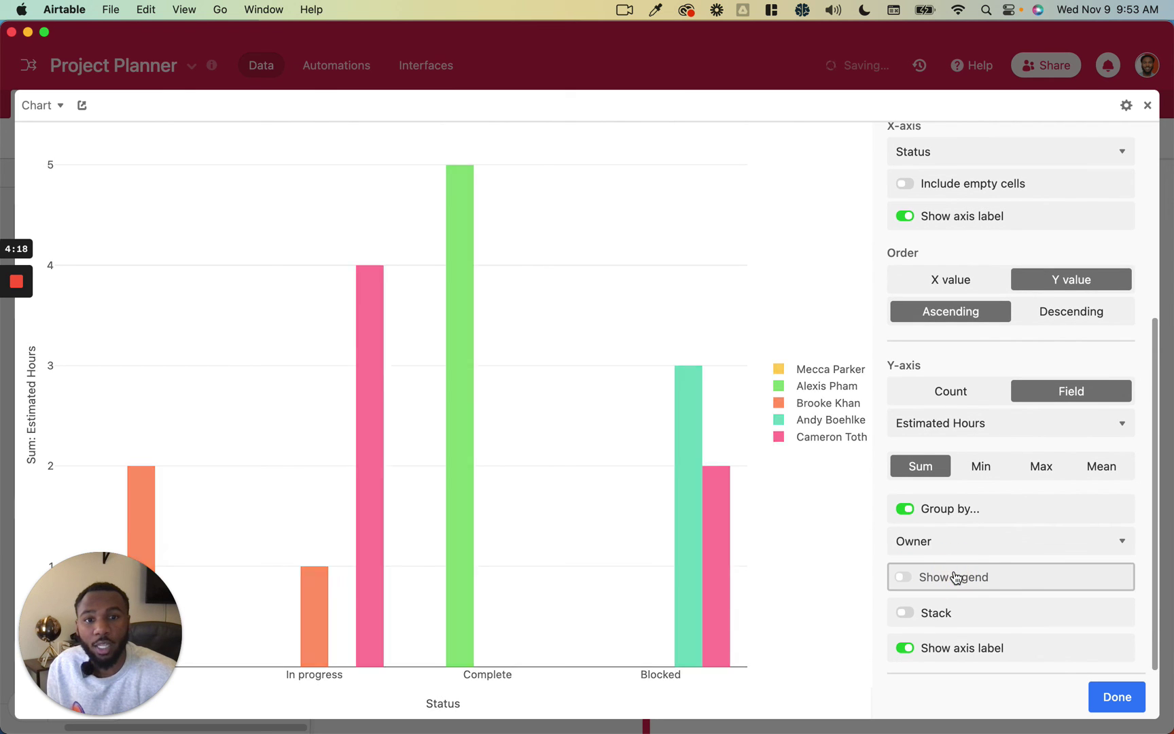
{"action": "left_click", "coordinate": [940, 588]}
{"action": "left_click", "coordinate": [938, 616]}
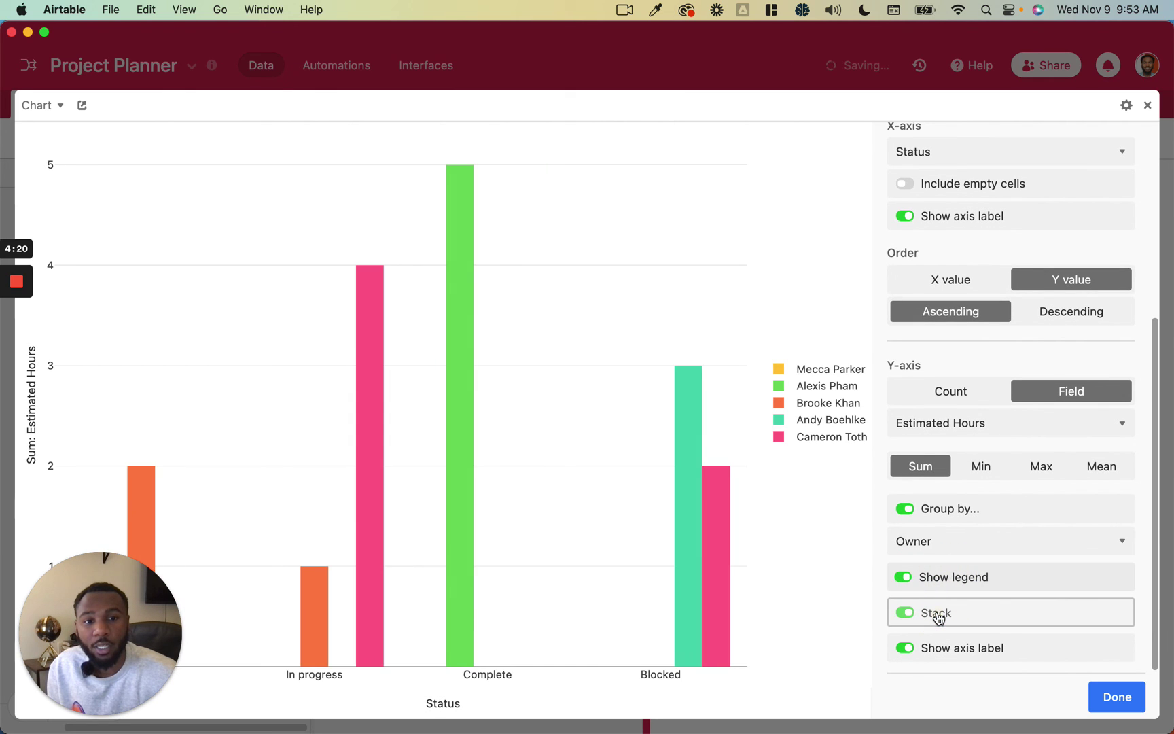
{"action": "mouse_move", "coordinate": [625, 446]}
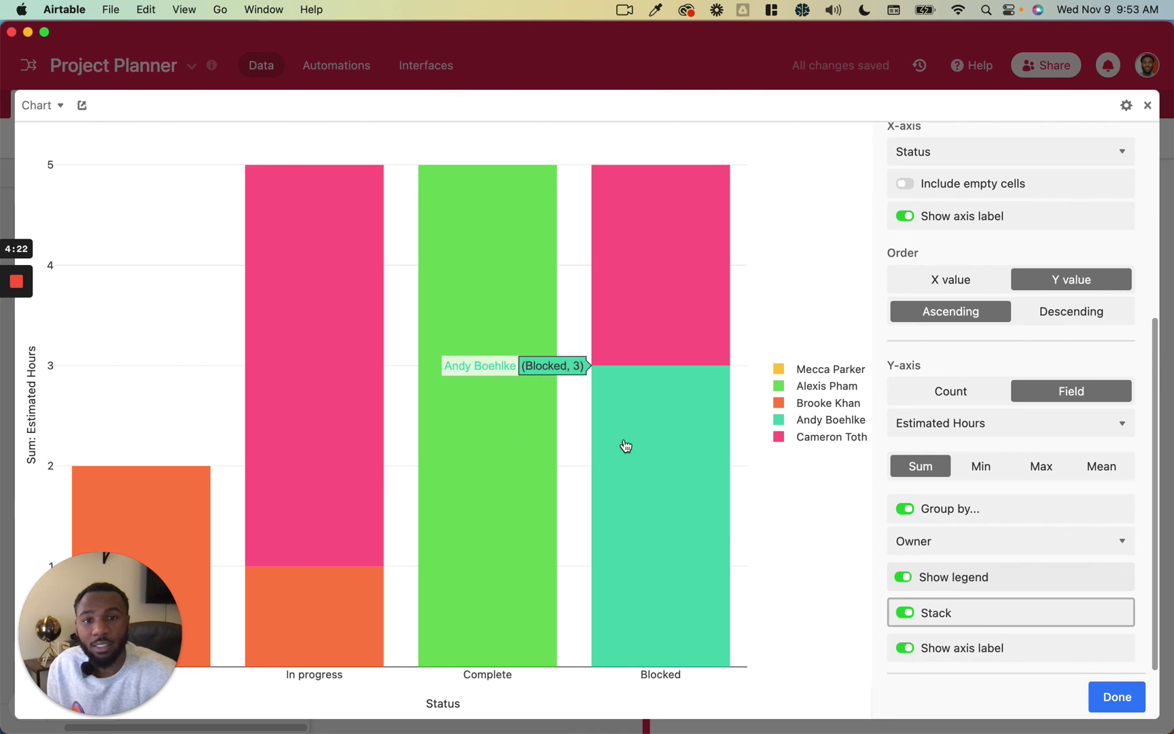
{"action": "left_click", "coordinate": [904, 612]}
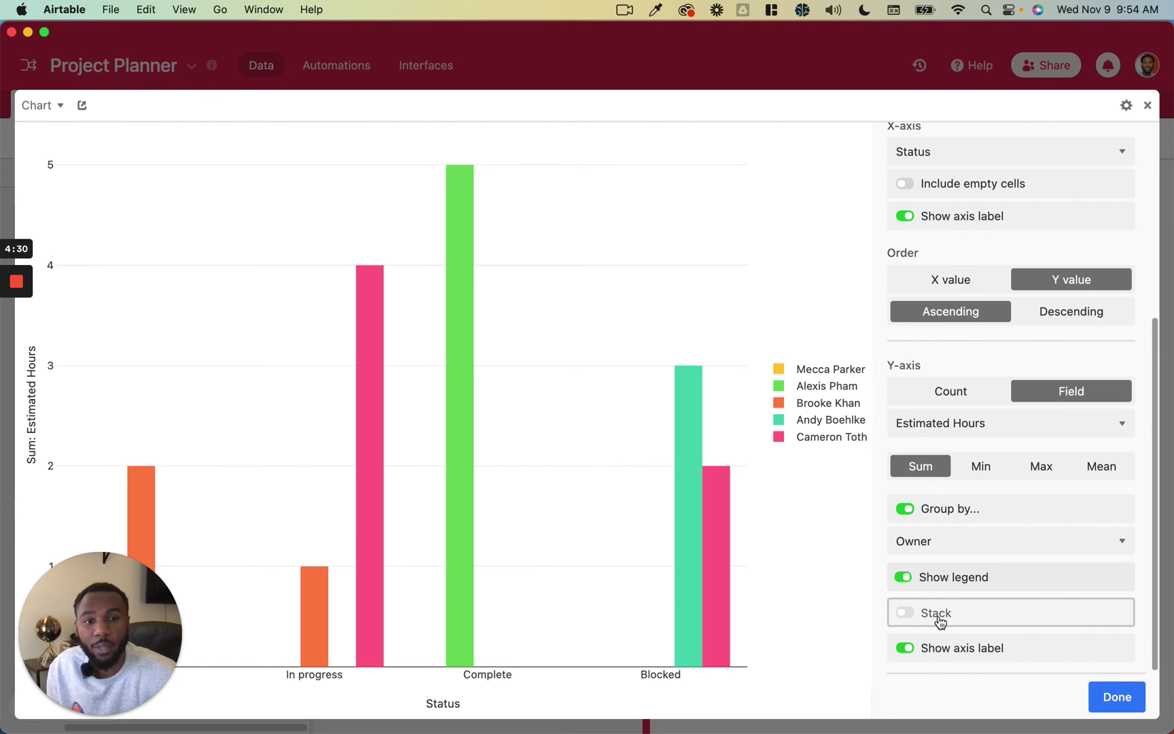
{"action": "left_click", "coordinate": [957, 652]}
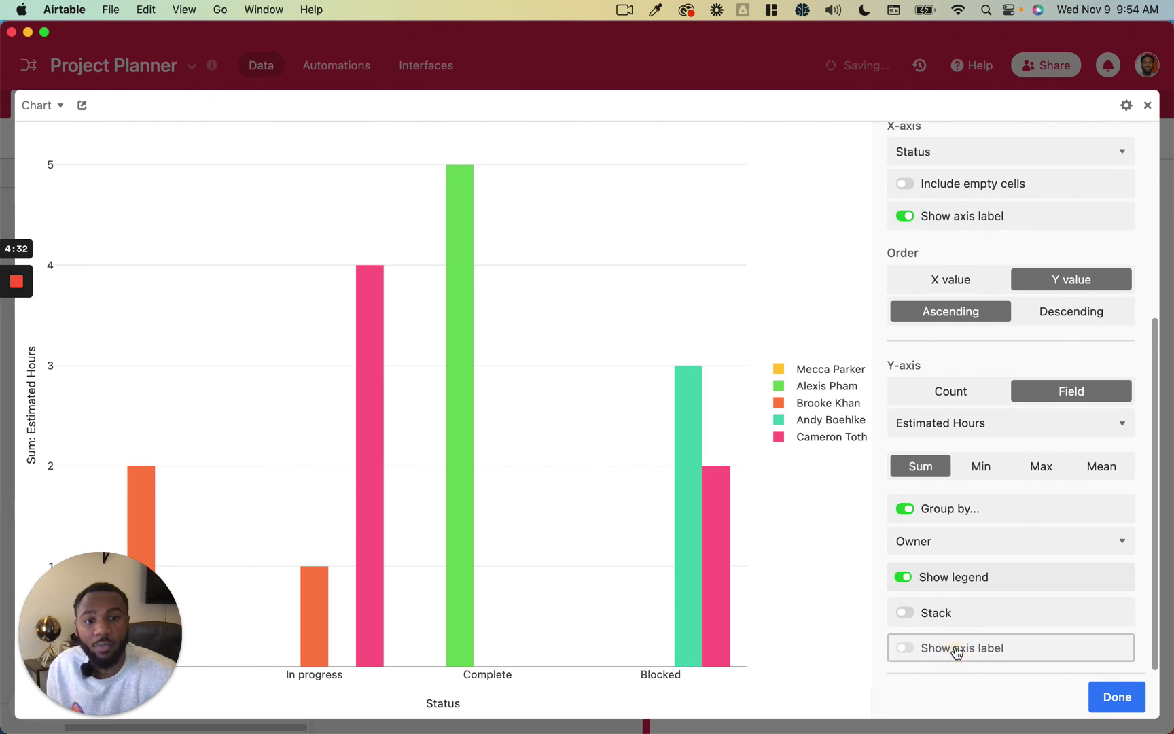
{"action": "left_click", "coordinate": [959, 653]}
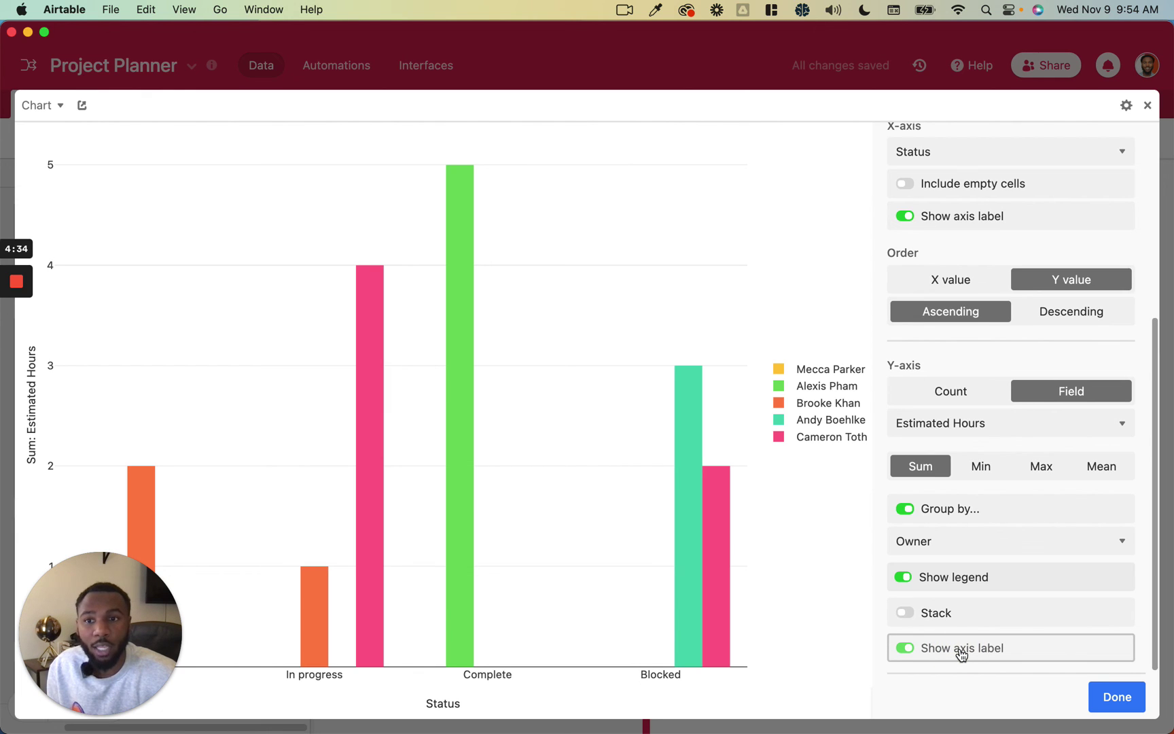